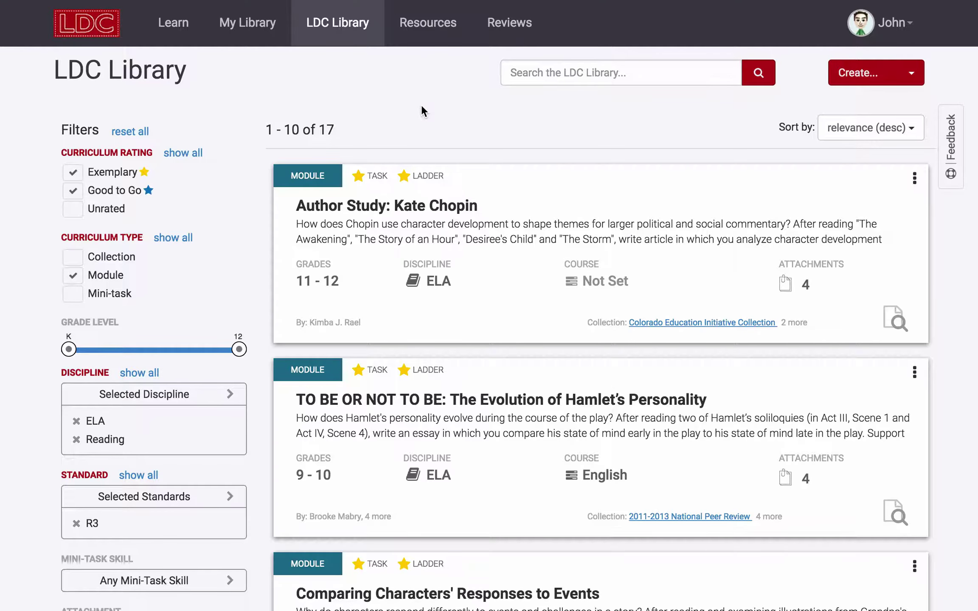
- Open the 'Text Analysis and Character Revelations: Flowers for Algernon' module from the library results
{"action": "scroll", "coordinate": [421, 105], "scroll_direction": "down", "scroll_amount": 9}
{"action": "scroll", "coordinate": [421, 105], "scroll_direction": "down", "scroll_amount": 3}
{"action": "left_click", "coordinate": [428, 319]}
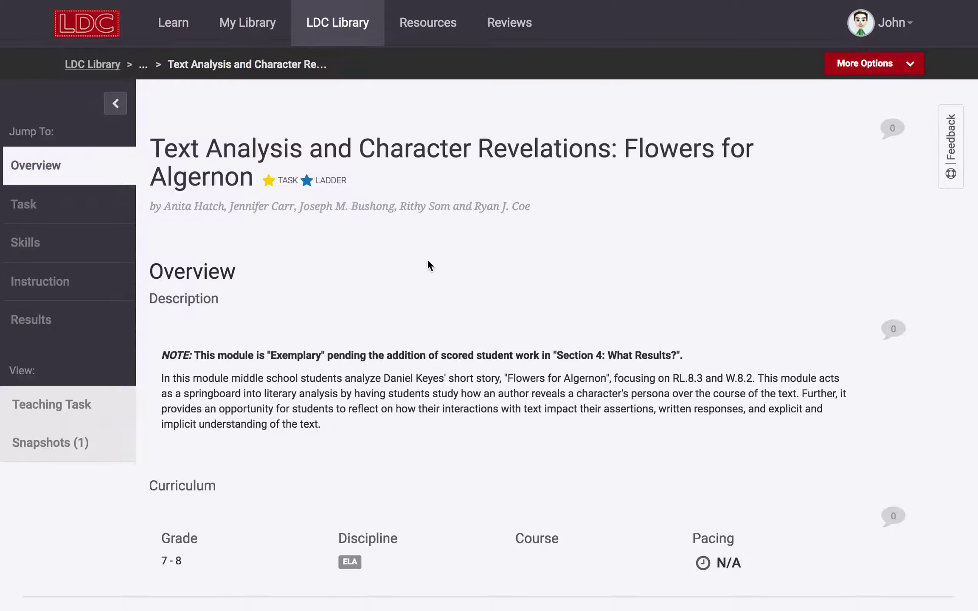
- Copy the Flowers for Algernon module into My Library via More Options > Copy Module
{"action": "scroll", "coordinate": [427, 261], "scroll_direction": "down", "scroll_amount": 13}
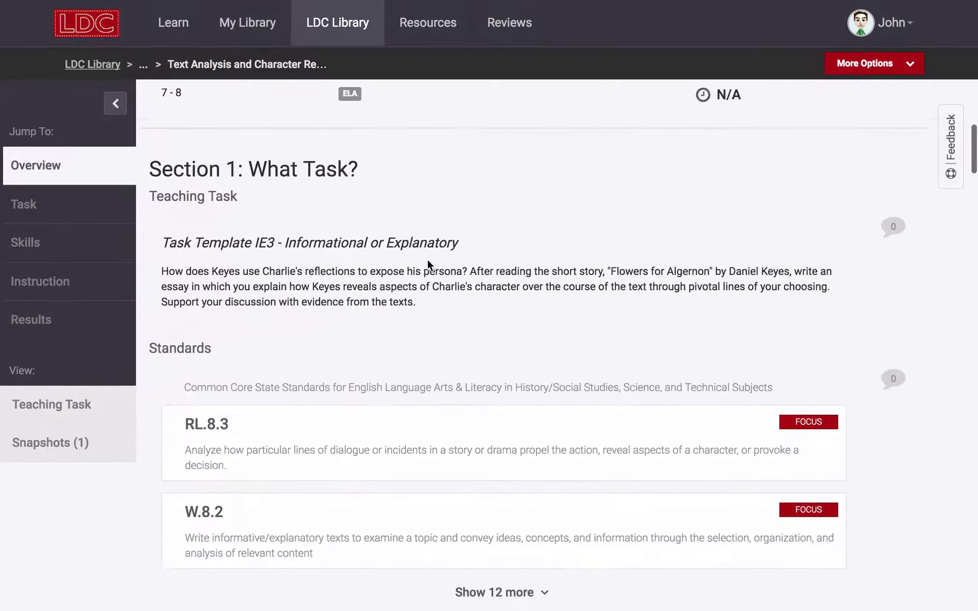
{"action": "scroll", "coordinate": [427, 265], "scroll_direction": "up", "scroll_amount": 1}
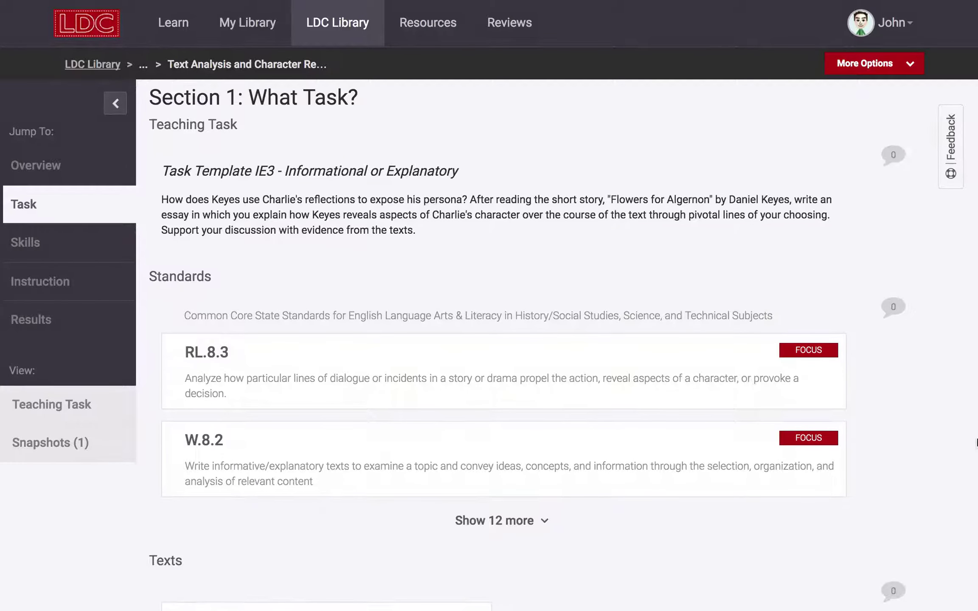
{"action": "left_click", "coordinate": [841, 71]}
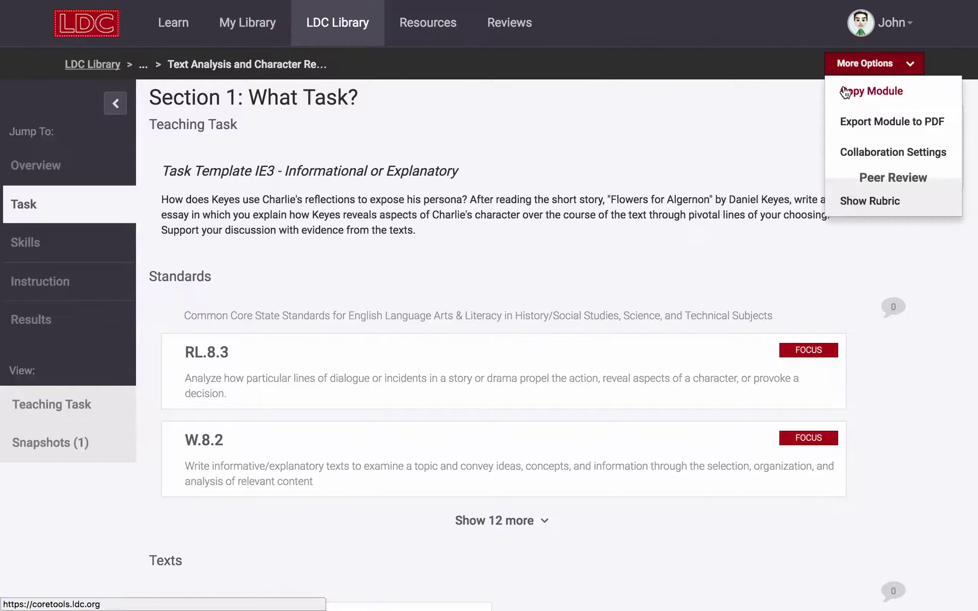
{"action": "left_click", "coordinate": [846, 92]}
- Review the Development / Explanation of Sources rubric row and the Skills & Instruction section
{"action": "scroll", "coordinate": [463, 242], "scroll_direction": "down", "scroll_amount": 7}
{"action": "scroll", "coordinate": [463, 239], "scroll_direction": "down", "scroll_amount": 8}
{"action": "left_click", "coordinate": [212, 295]}
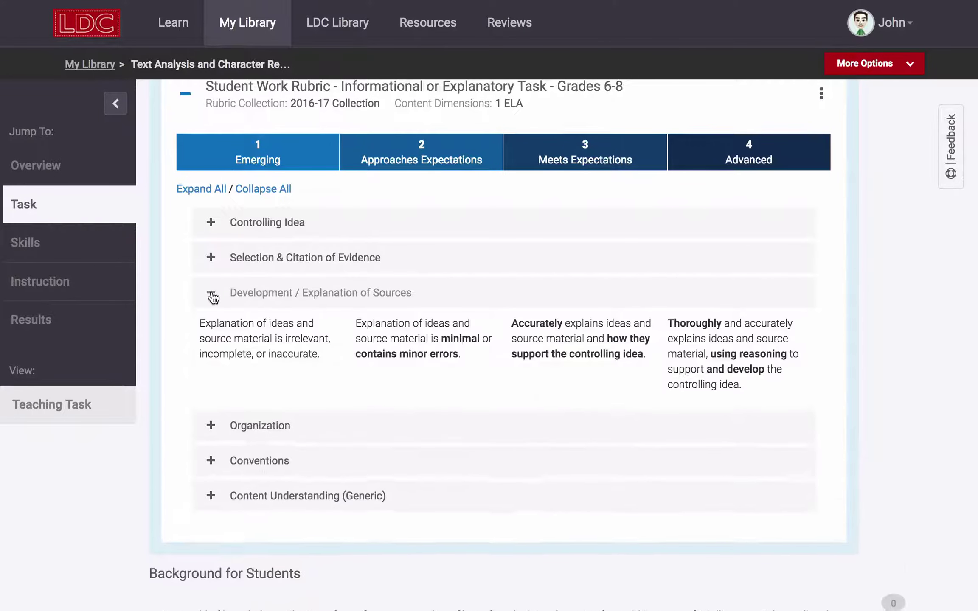
{"action": "left_click", "coordinate": [41, 283]}
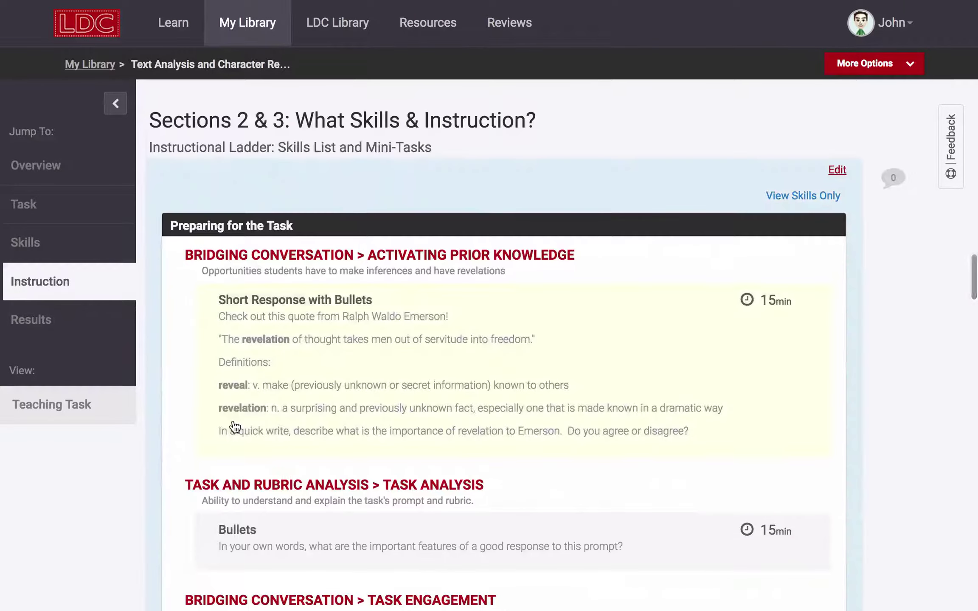
{"action": "scroll", "coordinate": [235, 426], "scroll_direction": "down", "scroll_amount": 8}
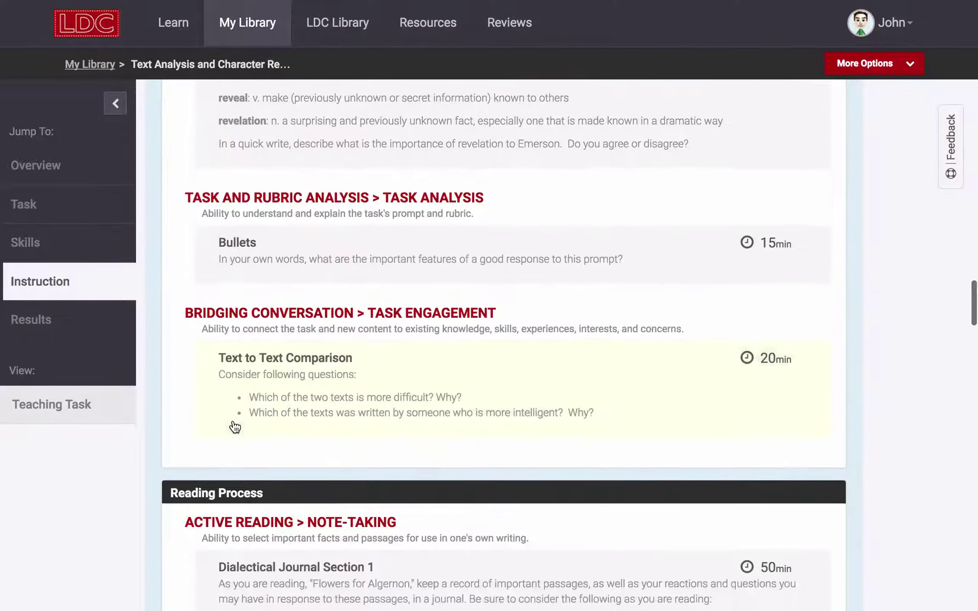
- Add a colleague as a collaborator in Collaboration Settings and begin a message to them
{"action": "left_click", "coordinate": [871, 64]}
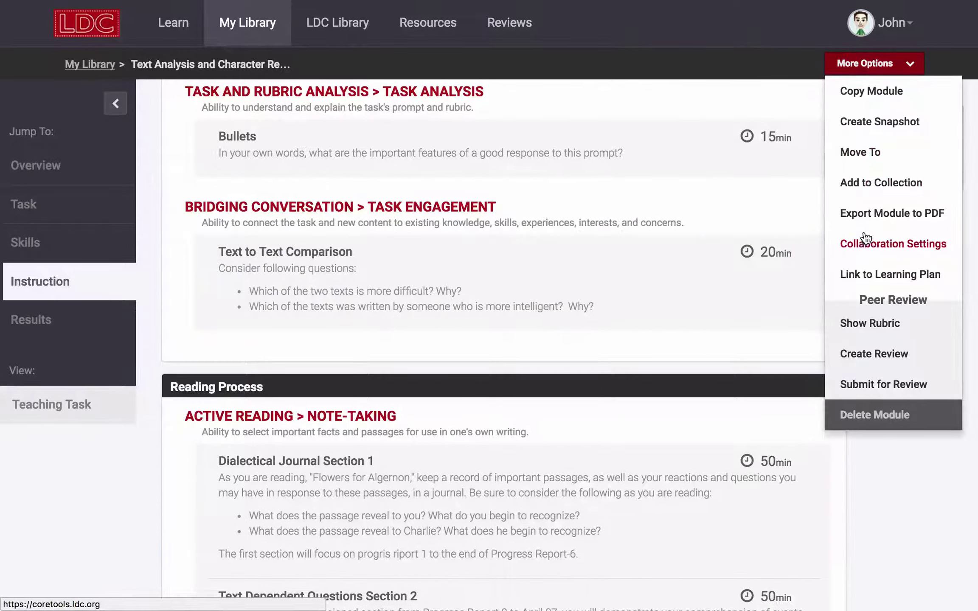
{"action": "left_click", "coordinate": [867, 246]}
{"action": "type", "text": "suz sim"}
{"action": "left_click", "coordinate": [206, 259]}
{"action": "left_click", "coordinate": [223, 385]}
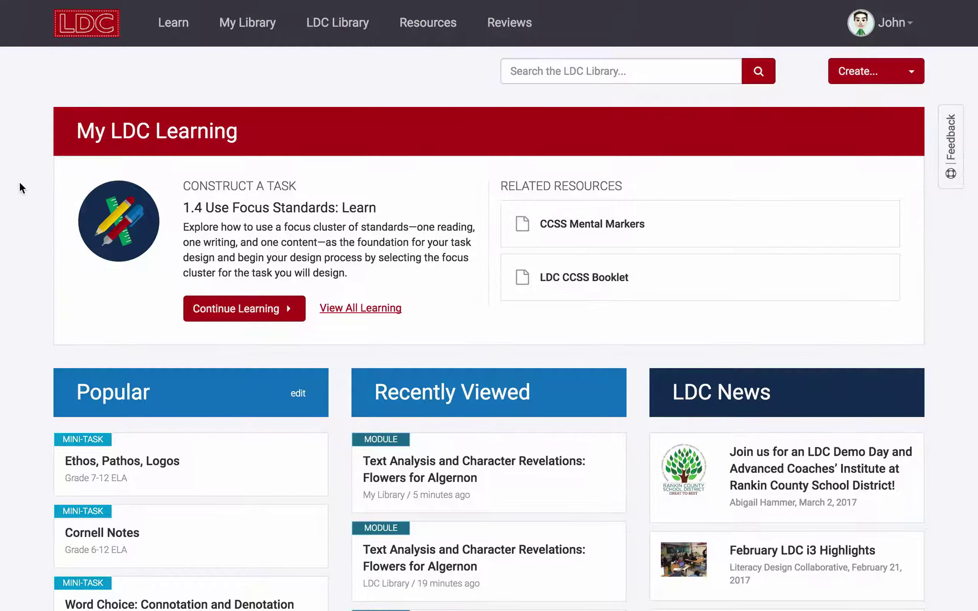
- Browse the 1.4 Use Focus Standards Learn page, then bring up the LDC Library listing
{"action": "left_click", "coordinate": [232, 312]}
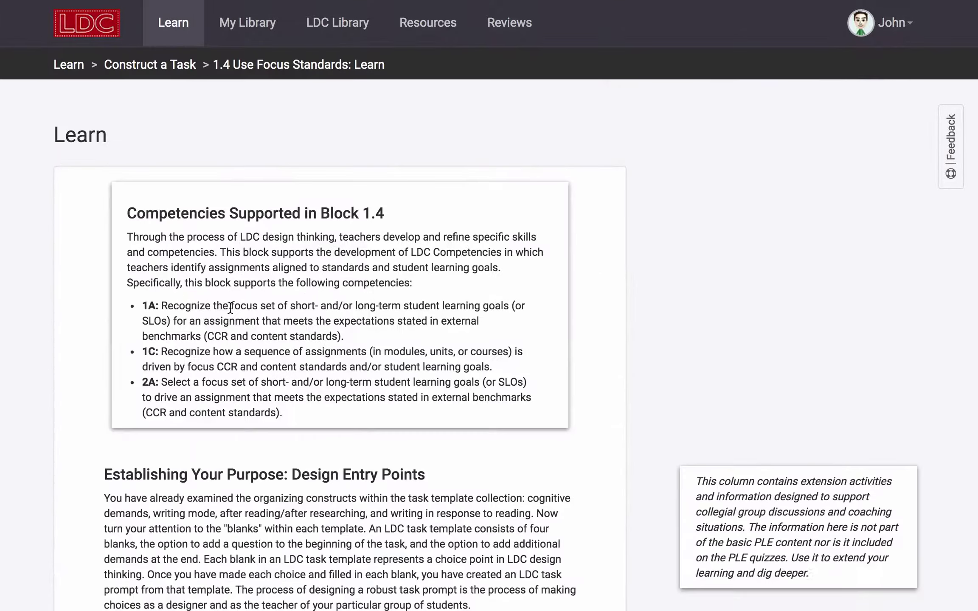
{"action": "scroll", "coordinate": [230, 307], "scroll_direction": "down", "scroll_amount": 15}
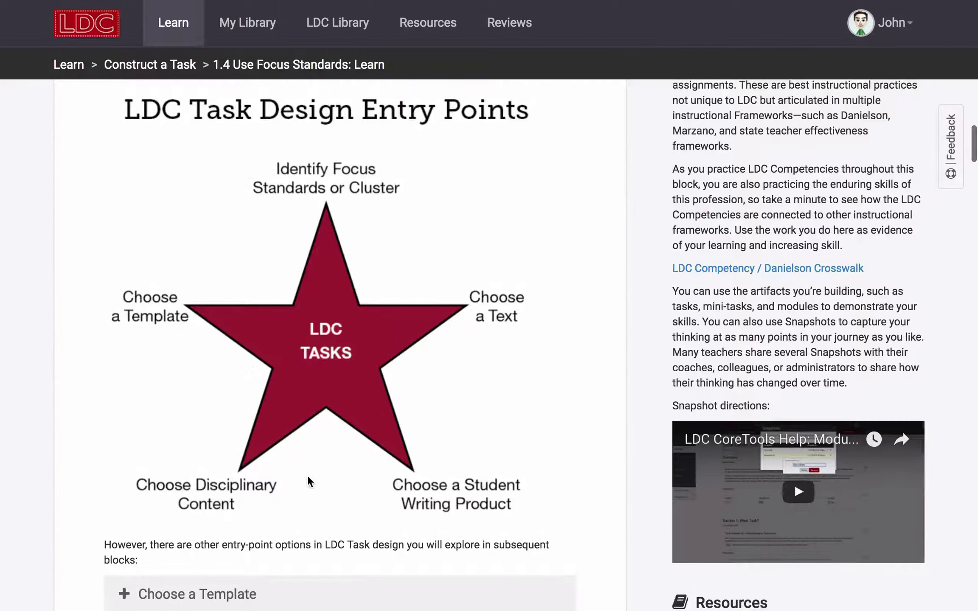
{"action": "scroll", "coordinate": [308, 478], "scroll_direction": "down", "scroll_amount": 6}
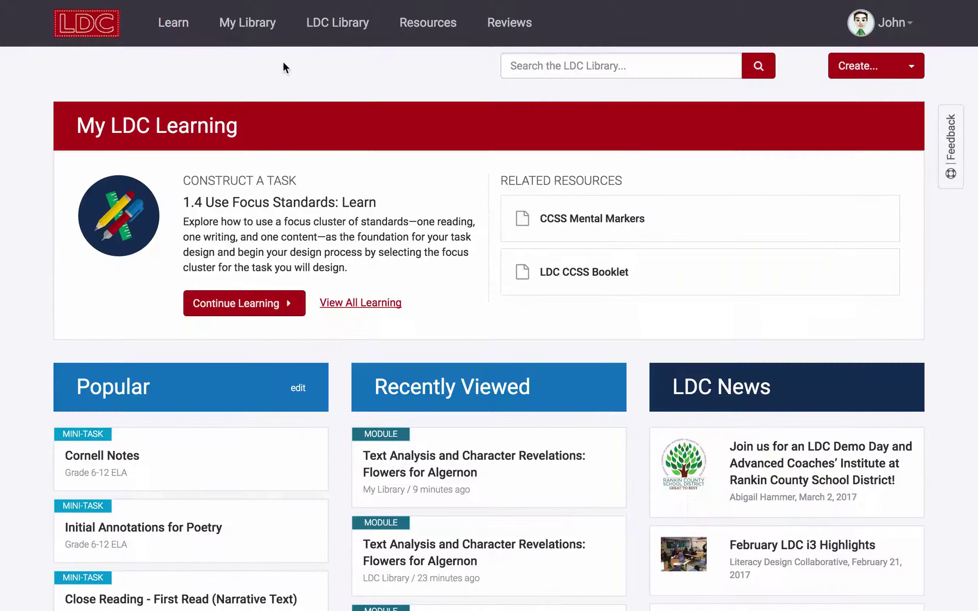
{"action": "left_click", "coordinate": [324, 26]}
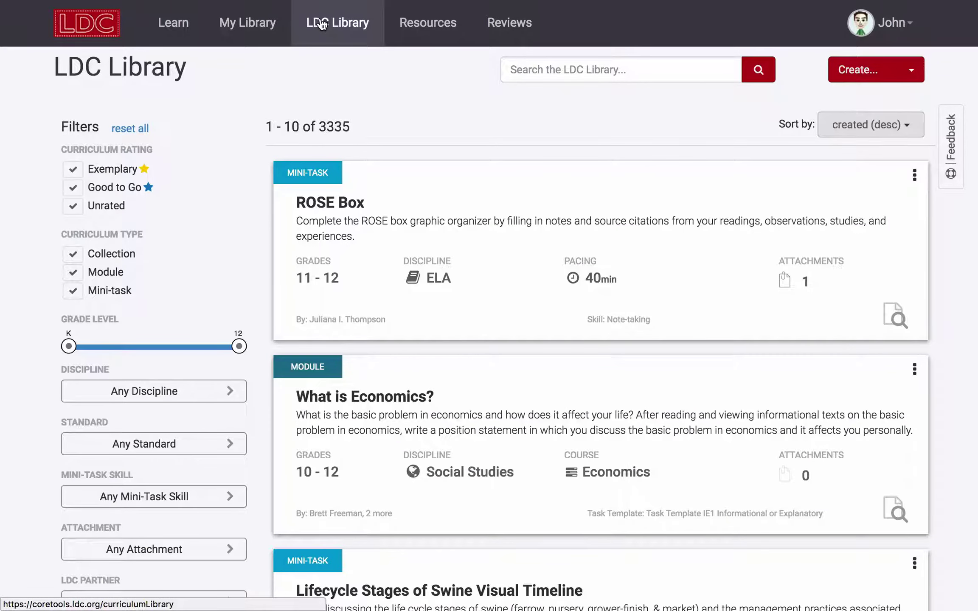
- Filter the library to hide Unrated items under Curriculum Rating
{"action": "left_click", "coordinate": [74, 208]}
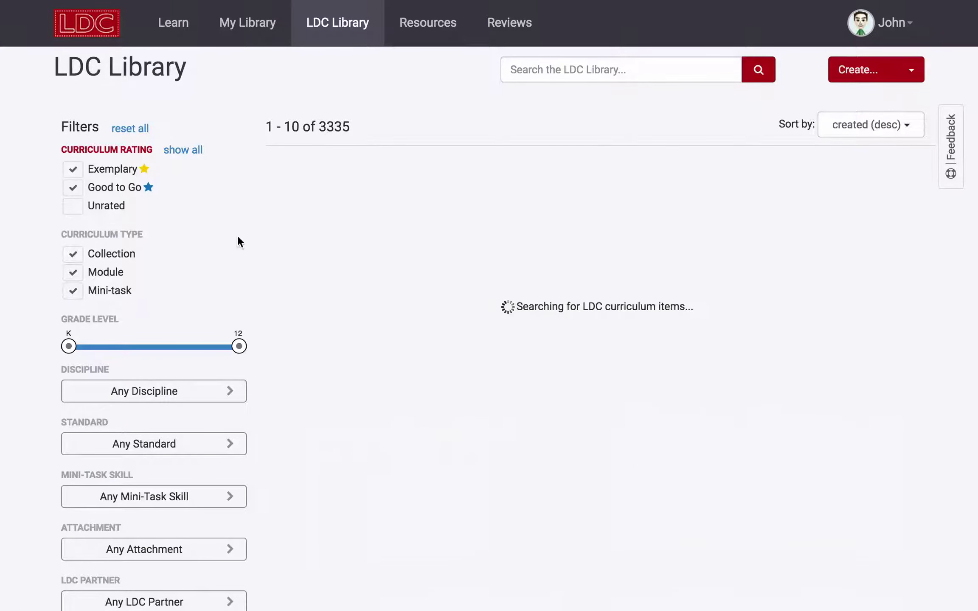
{"action": "scroll", "coordinate": [368, 348], "scroll_direction": "down", "scroll_amount": 5}
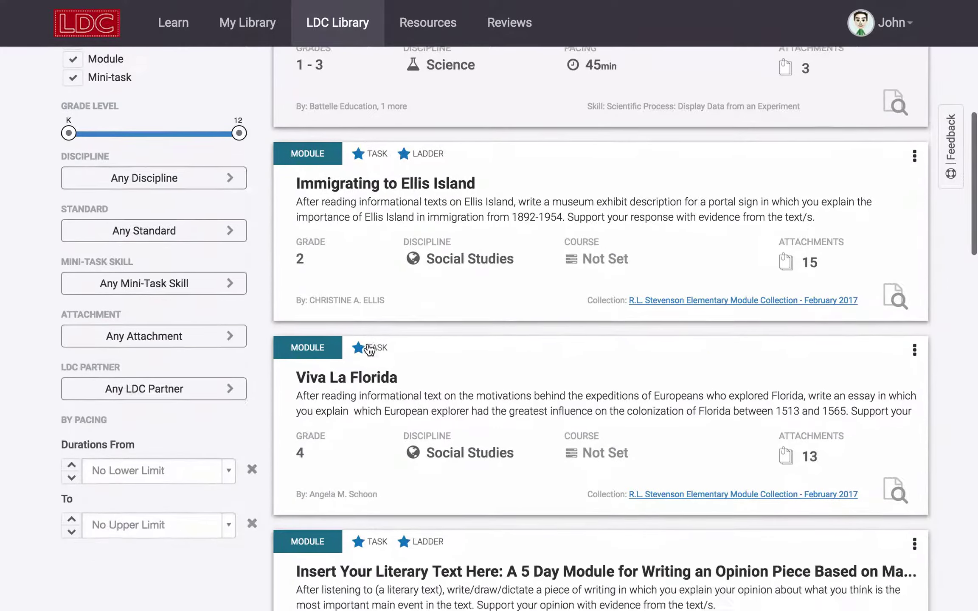
{"action": "scroll", "coordinate": [368, 349], "scroll_direction": "down", "scroll_amount": 12}
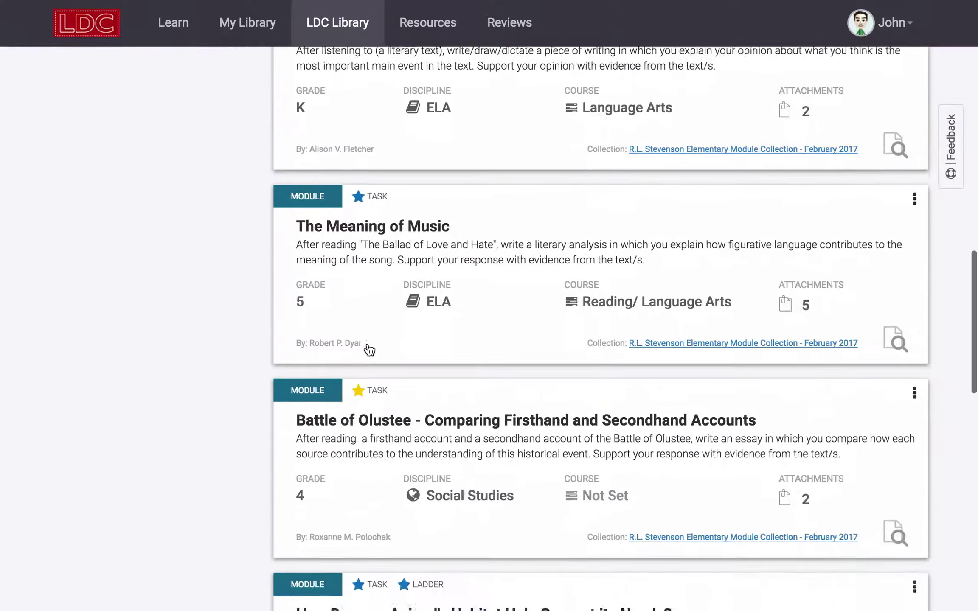
{"action": "scroll", "coordinate": [369, 349], "scroll_direction": "down", "scroll_amount": 5}
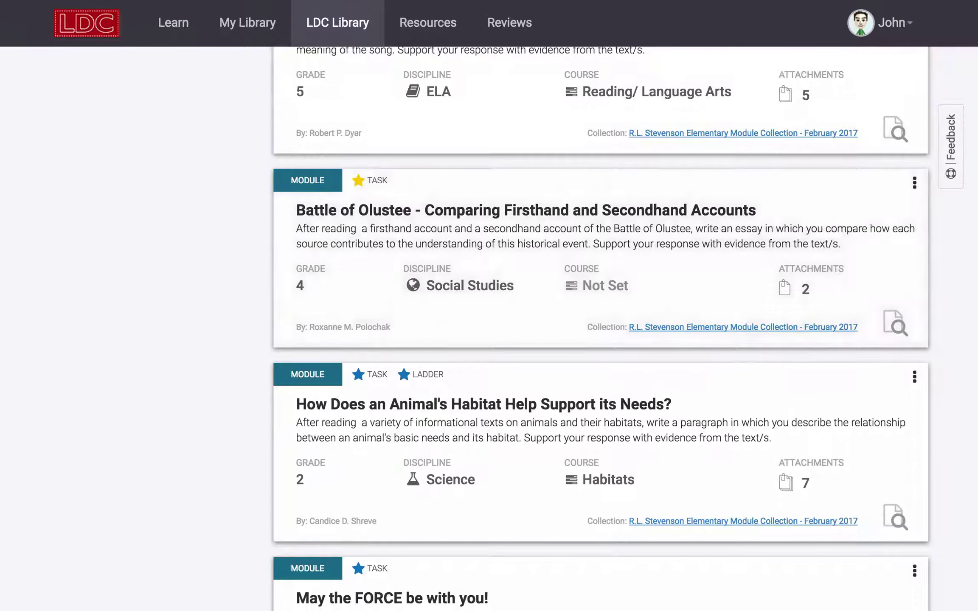
- Copy the 'How Does an Animal's Habitat Help Support its Needs?' module into My Library
{"action": "left_click", "coordinate": [915, 376]}
{"action": "left_click", "coordinate": [832, 402]}
{"action": "left_click", "coordinate": [518, 225]}
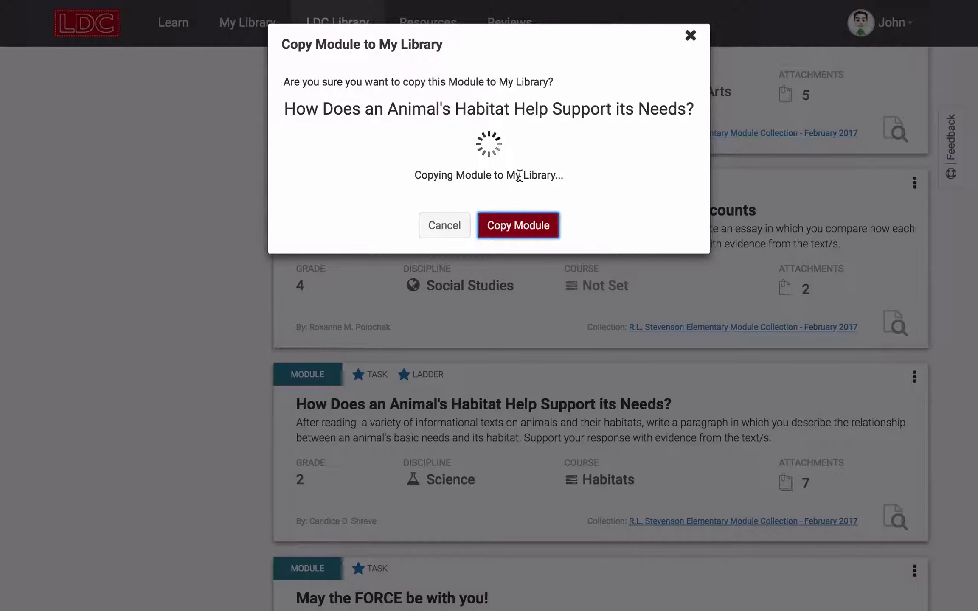
{"action": "scroll", "coordinate": [518, 166], "scroll_direction": "down", "scroll_amount": 10}
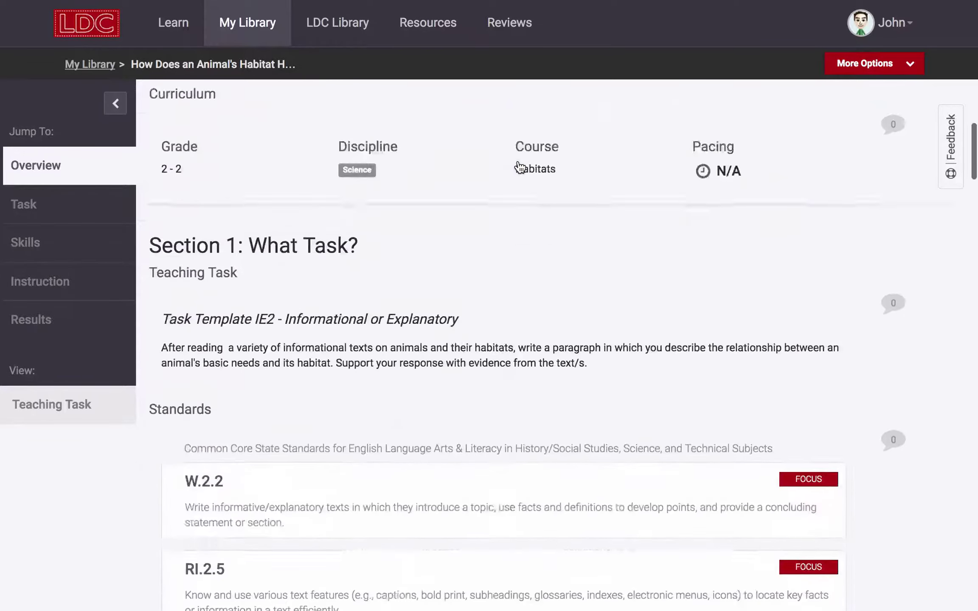
- Change the teaching task to ask for 'a report' instead of 'a paragraph', then choose Create > New Module
{"action": "left_click", "coordinate": [702, 177]}
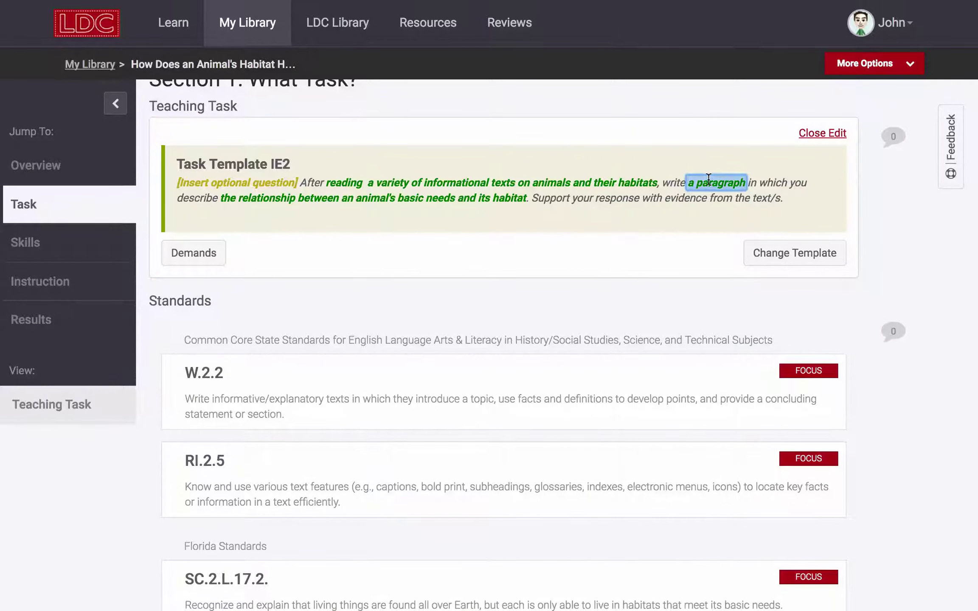
{"action": "type", "text": "a report"}
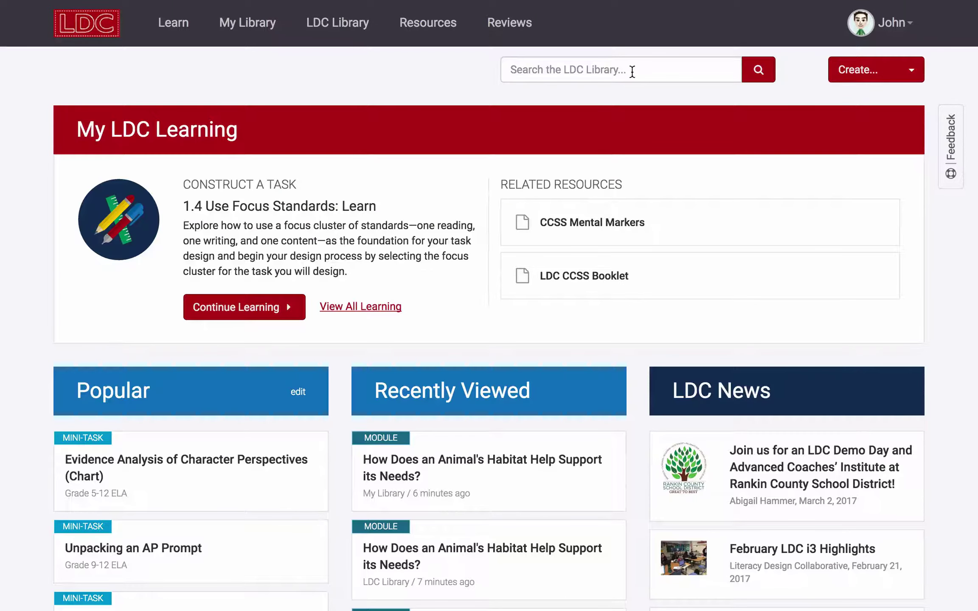
{"action": "left_click", "coordinate": [854, 75]}
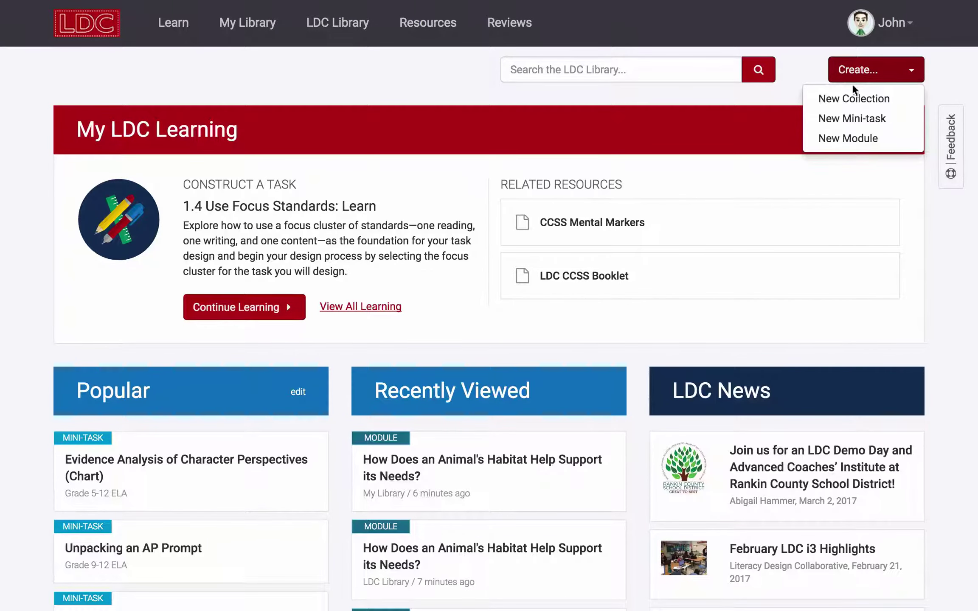
{"action": "left_click", "coordinate": [852, 139]}
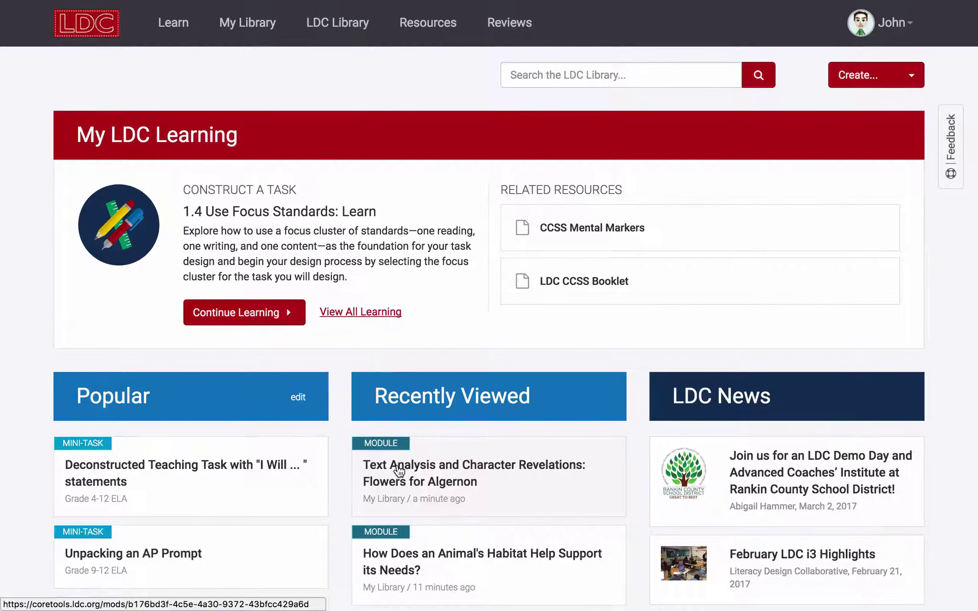
{"action": "left_click", "coordinate": [399, 470]}
{"action": "scroll", "coordinate": [71, 217], "scroll_direction": "down", "scroll_amount": 1}
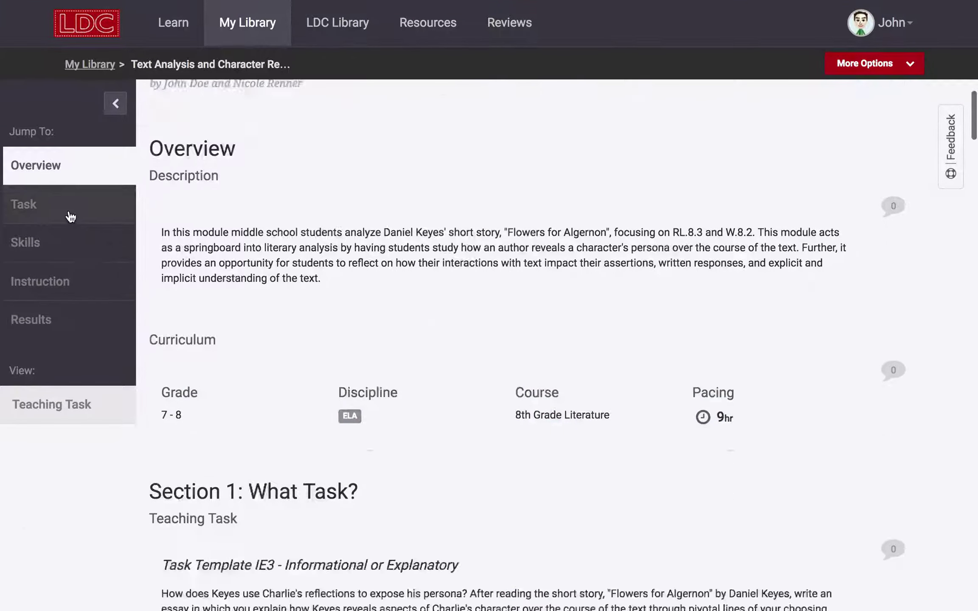
{"action": "left_click", "coordinate": [71, 217]}
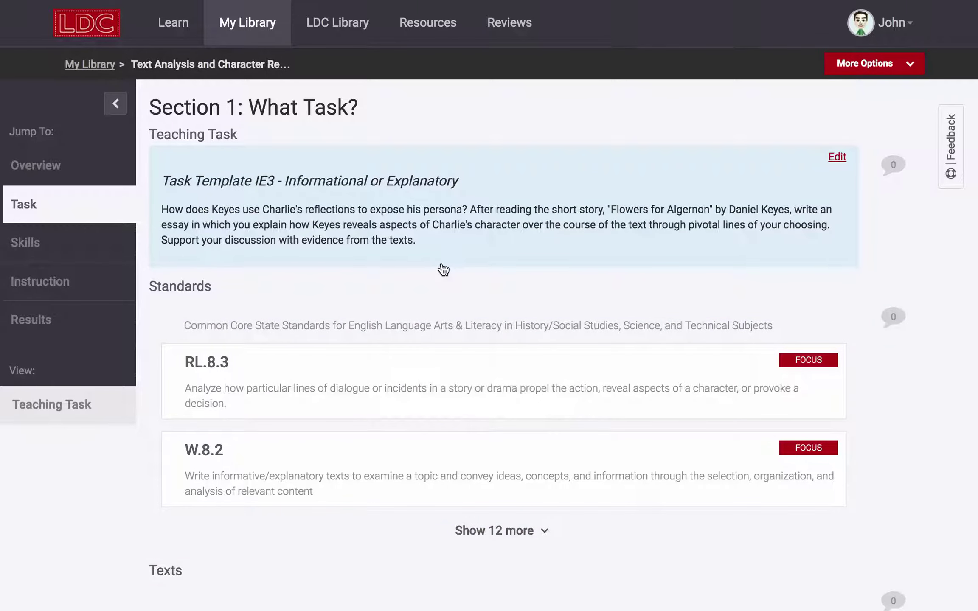
{"action": "left_click", "coordinate": [437, 257]}
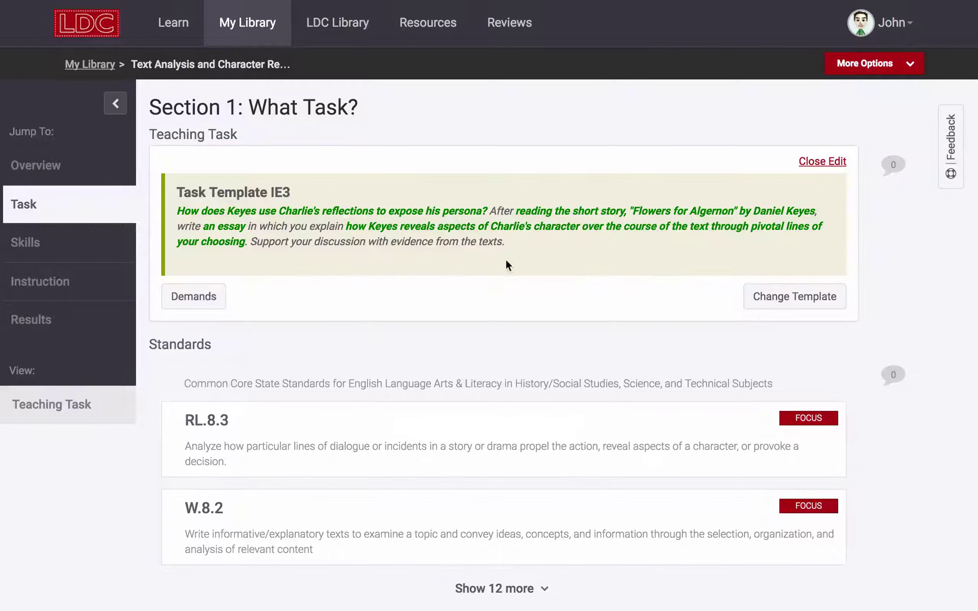
{"action": "left_click", "coordinate": [763, 300]}
{"action": "left_click", "coordinate": [516, 165]}
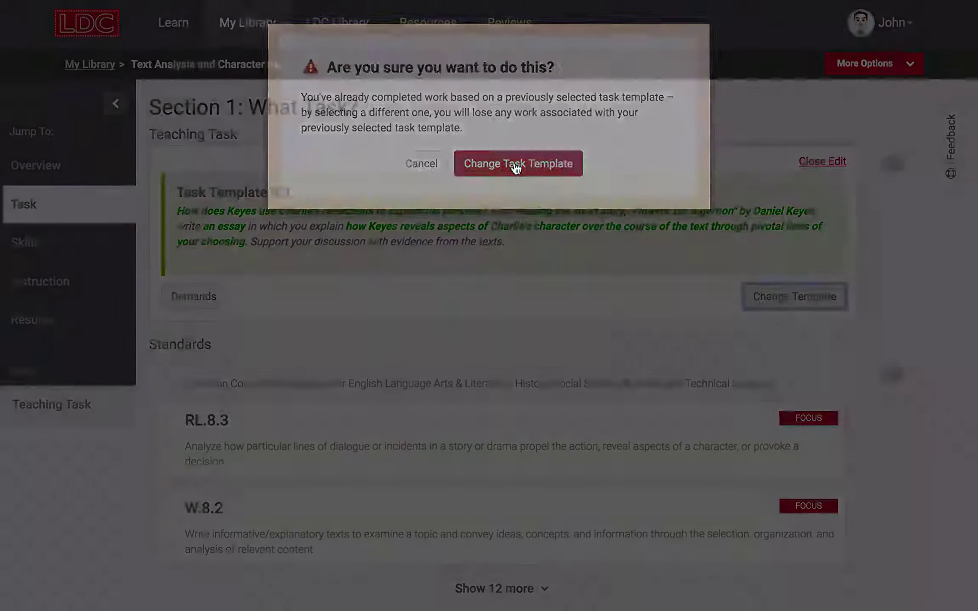
{"action": "scroll", "coordinate": [516, 168], "scroll_direction": "down", "scroll_amount": 3}
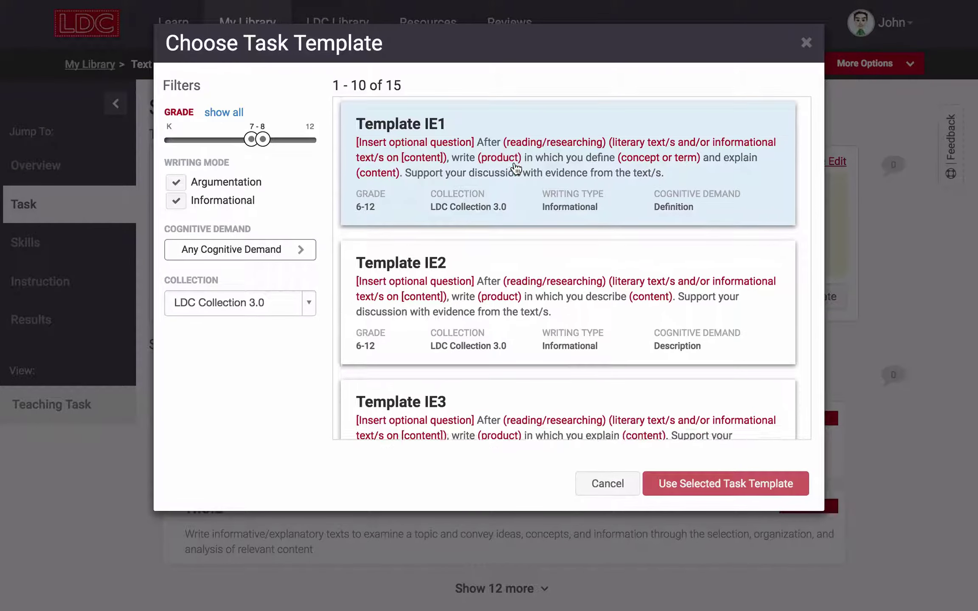
{"action": "left_click", "coordinate": [612, 486]}
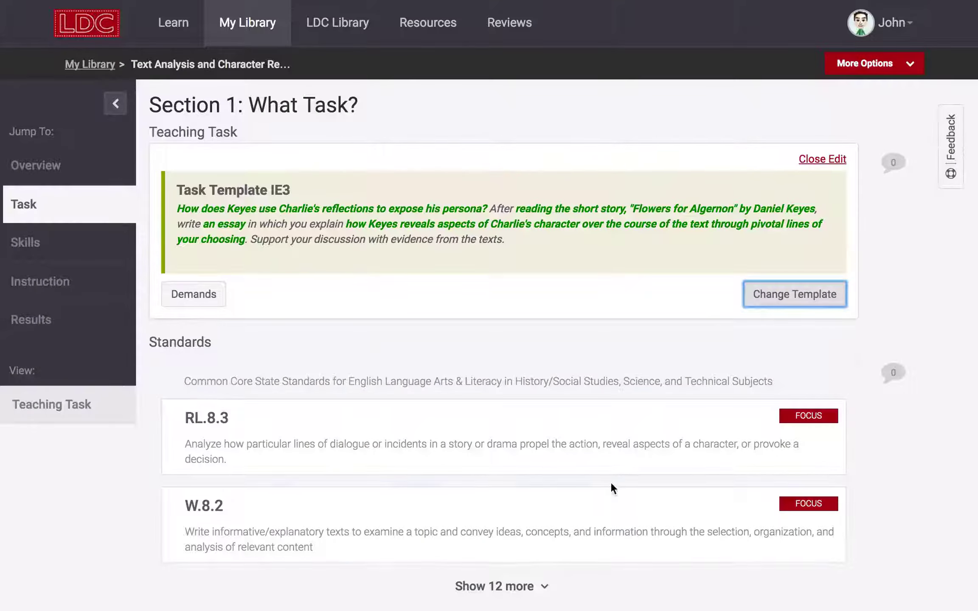
{"action": "scroll", "coordinate": [585, 478], "scroll_direction": "down", "scroll_amount": 10}
{"action": "scroll", "coordinate": [586, 477], "scroll_direction": "down", "scroll_amount": 4}
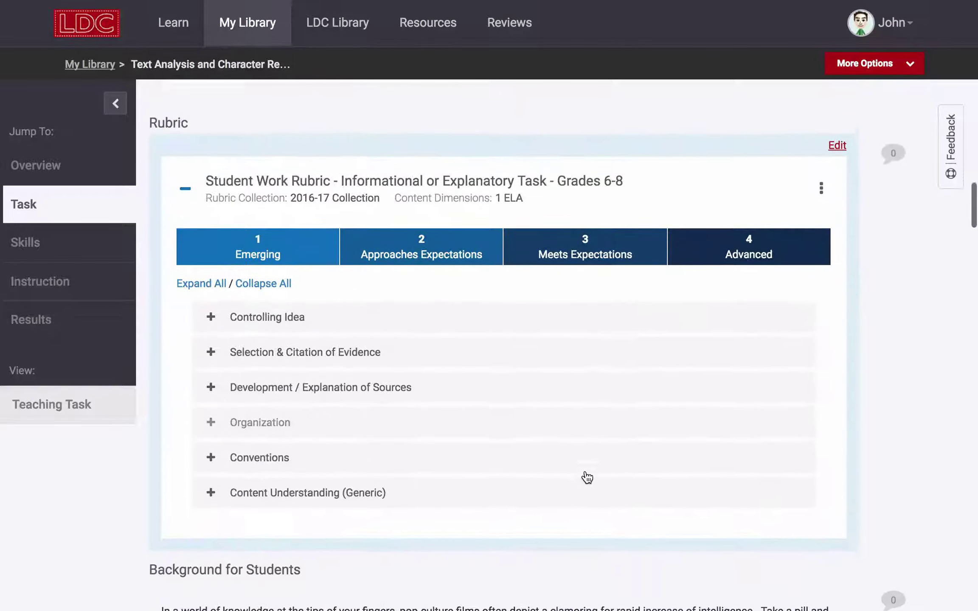
- Export the Grades 6-8 student work rubric unchanged and download it as a PDF
{"action": "left_click", "coordinate": [212, 430]}
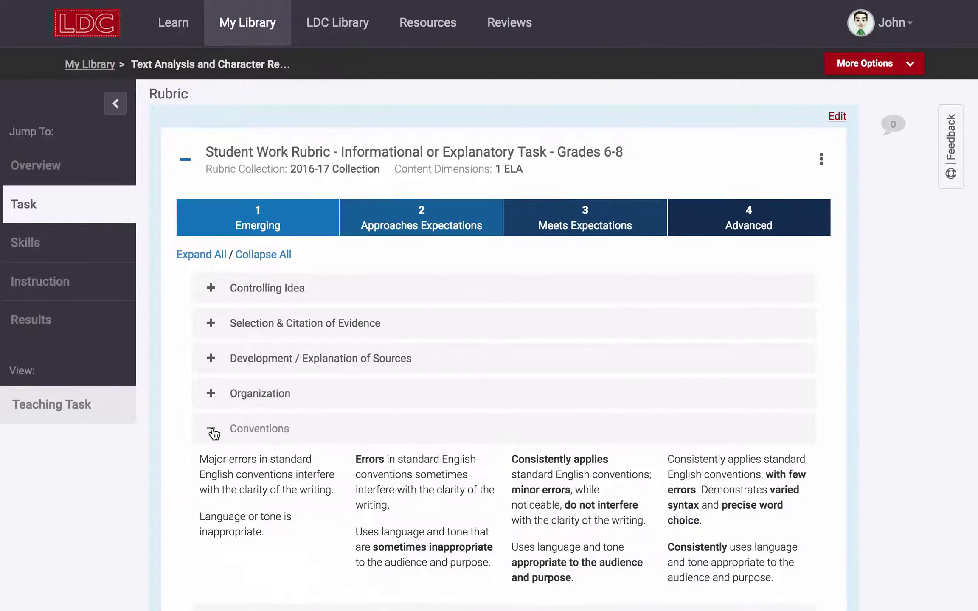
{"action": "left_click", "coordinate": [212, 430]}
{"action": "left_click", "coordinate": [838, 117]}
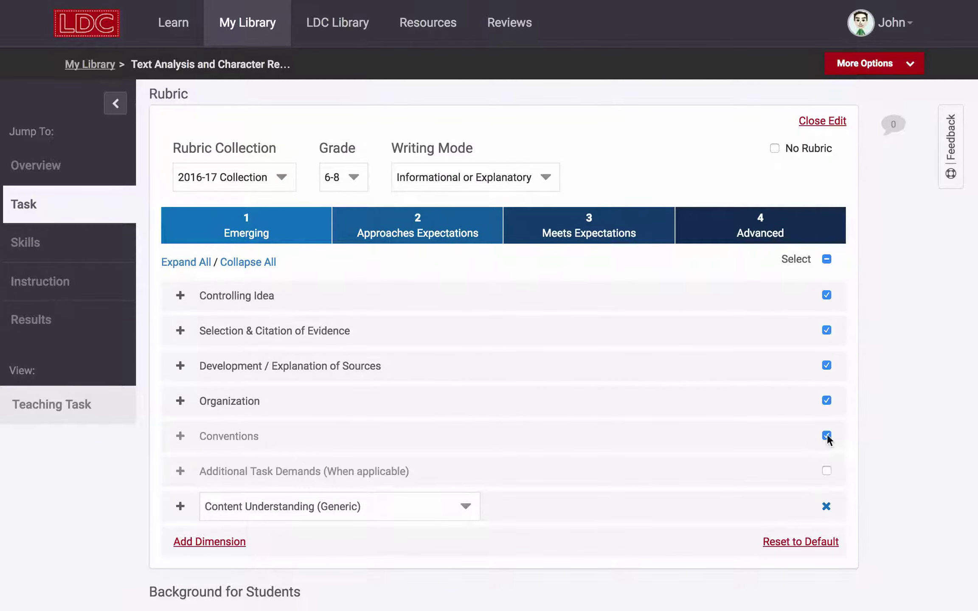
{"action": "left_click", "coordinate": [823, 121]}
{"action": "left_click", "coordinate": [821, 186]}
{"action": "left_click", "coordinate": [797, 201]}
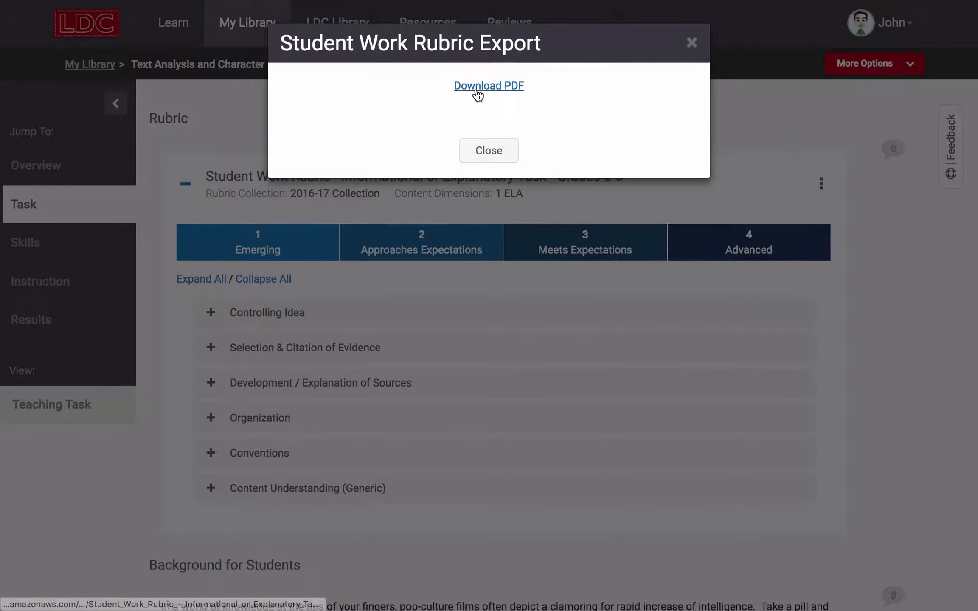
{"action": "left_click", "coordinate": [478, 95]}
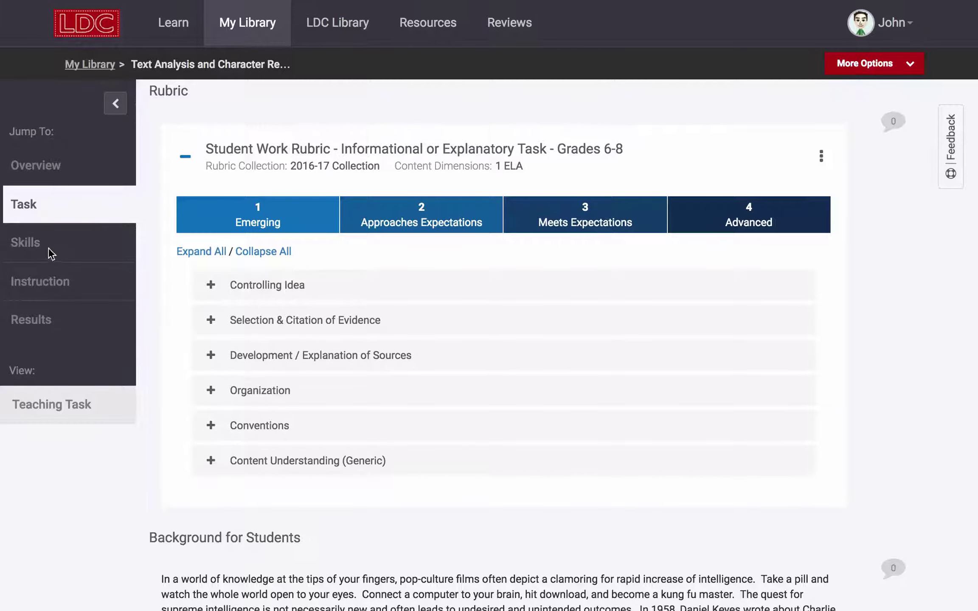
- Jump to the Skills section and show the mini-task activities under each skill
{"action": "left_click", "coordinate": [29, 249]}
{"action": "scroll", "coordinate": [46, 464], "scroll_direction": "down", "scroll_amount": 6}
{"action": "scroll", "coordinate": [47, 466], "scroll_direction": "down", "scroll_amount": 3}
{"action": "scroll", "coordinate": [47, 466], "scroll_direction": "up", "scroll_amount": 5}
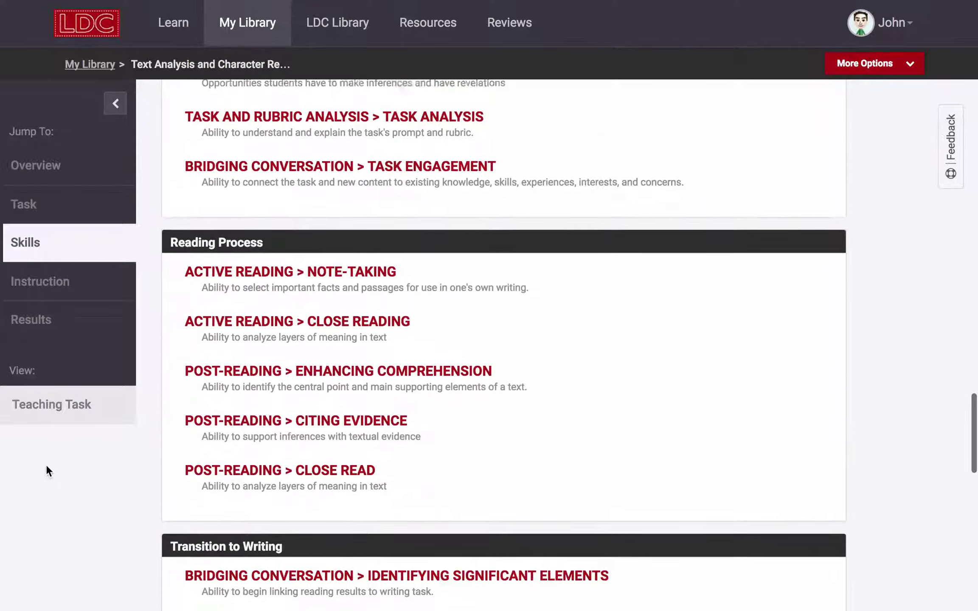
{"action": "scroll", "coordinate": [46, 466], "scroll_direction": "up", "scroll_amount": 3}
{"action": "left_click", "coordinate": [800, 120]}
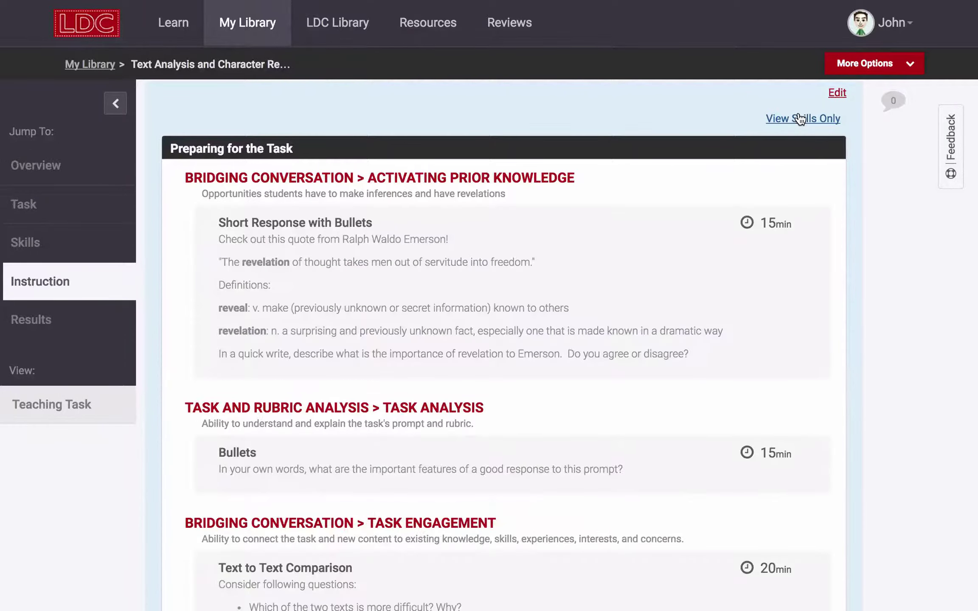
{"action": "scroll", "coordinate": [777, 279], "scroll_direction": "down", "scroll_amount": 3}
{"action": "scroll", "coordinate": [777, 277], "scroll_direction": "up", "scroll_amount": 4}
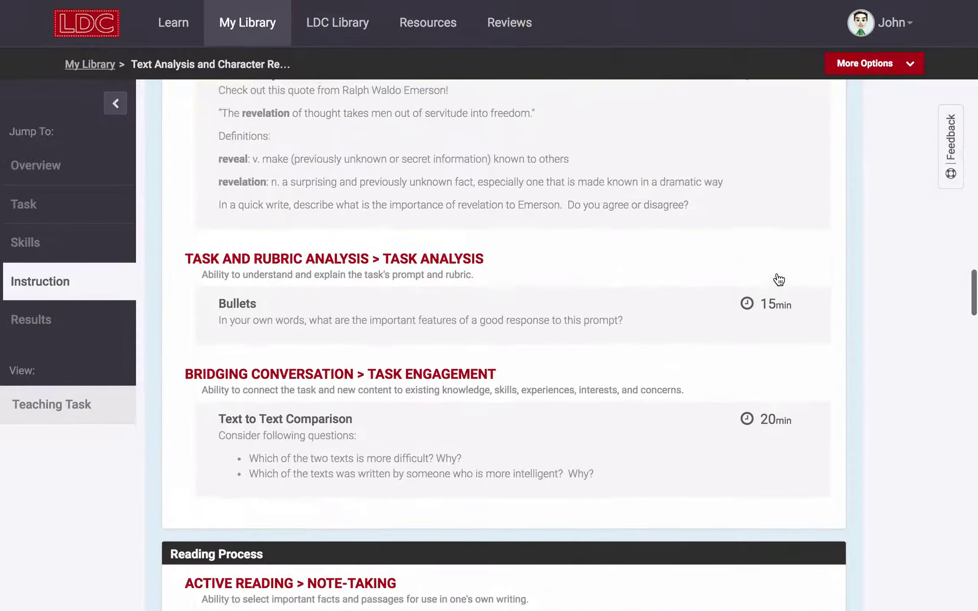
- Revisit the Task section, then scroll Skills & Instruction to the Reading Process mini-tasks
{"action": "left_click", "coordinate": [86, 194]}
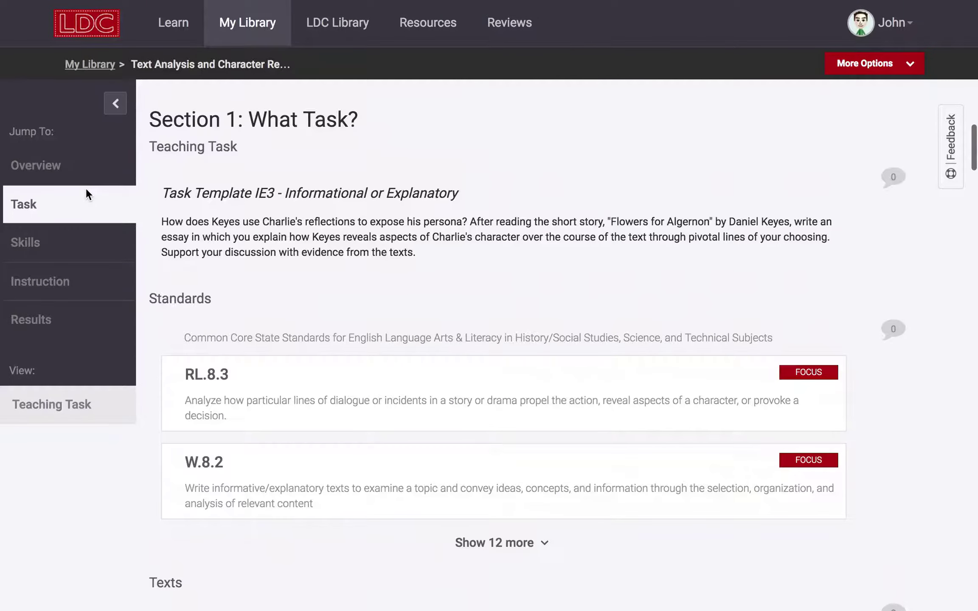
{"action": "left_click", "coordinate": [71, 282]}
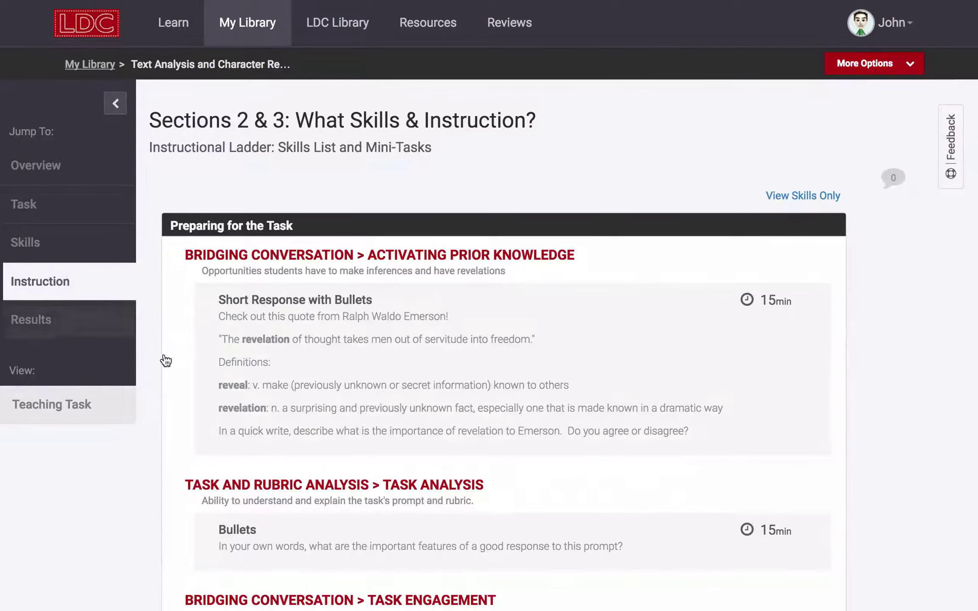
{"action": "scroll", "coordinate": [216, 401], "scroll_direction": "down", "scroll_amount": 2}
{"action": "scroll", "coordinate": [217, 401], "scroll_direction": "down", "scroll_amount": 8}
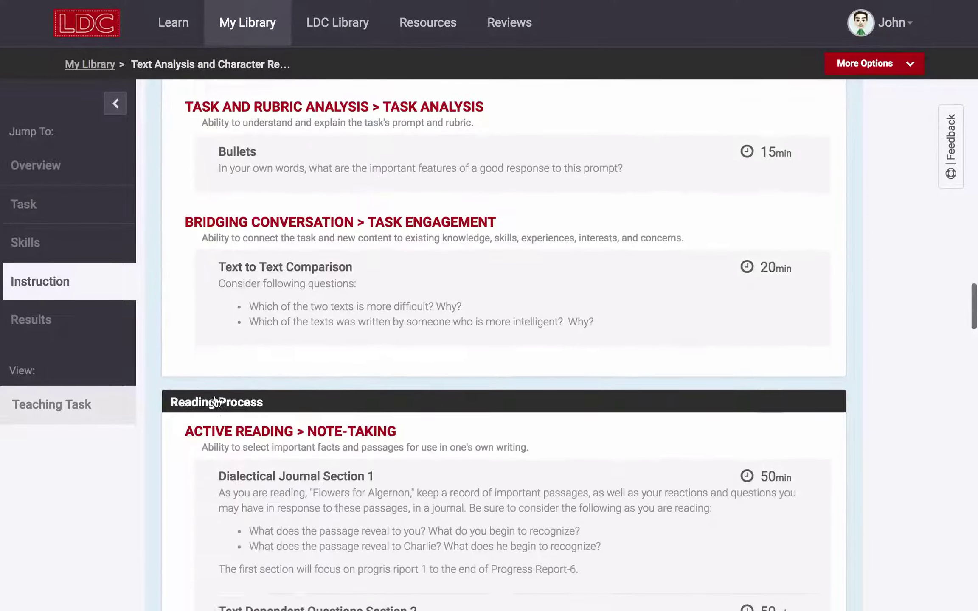
- Preview the Text to Text Comparison mini-task, open its full page, and scroll to Attachments
{"action": "left_click", "coordinate": [387, 275]}
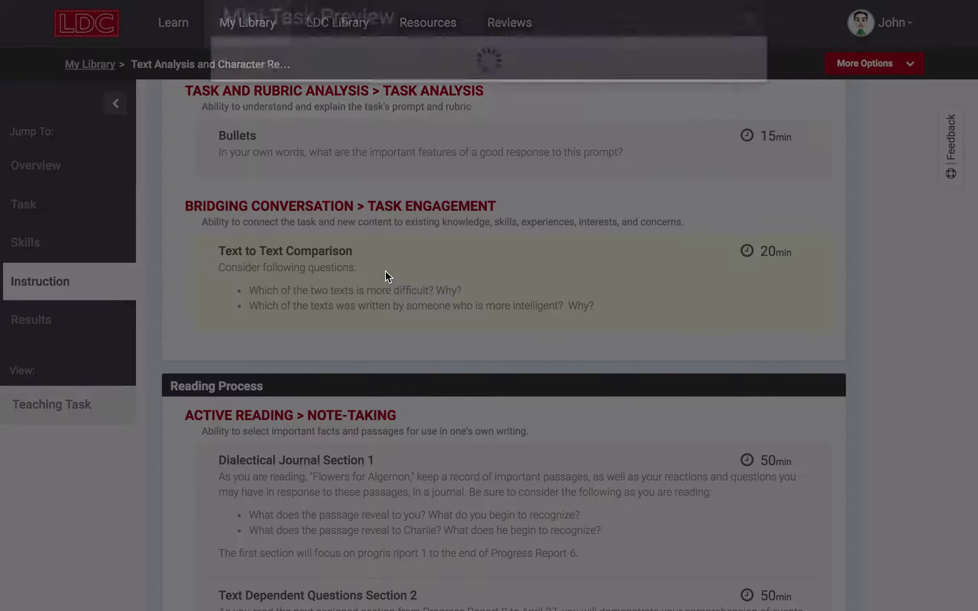
{"action": "left_click", "coordinate": [675, 126]}
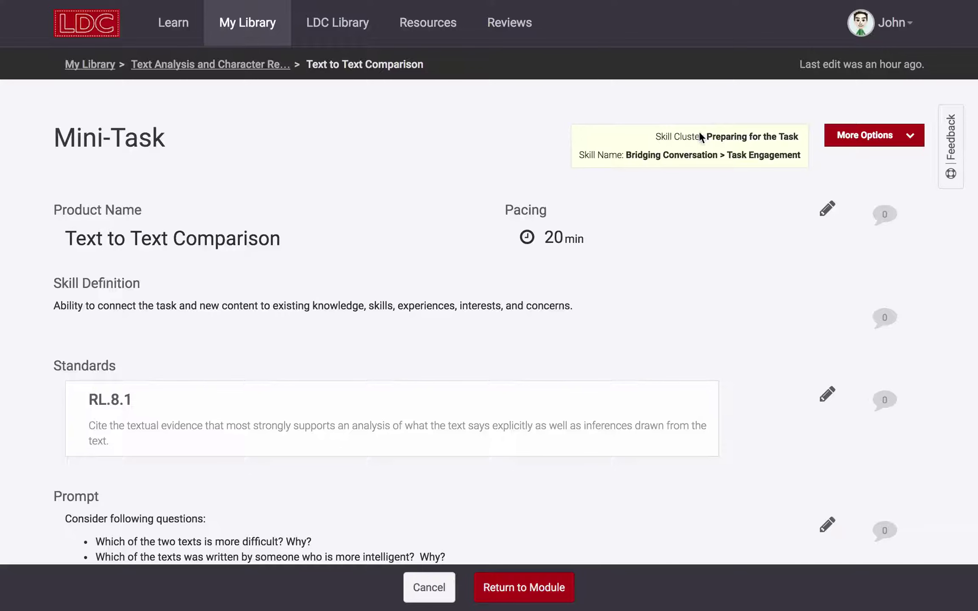
{"action": "scroll", "coordinate": [739, 300], "scroll_direction": "down", "scroll_amount": 3}
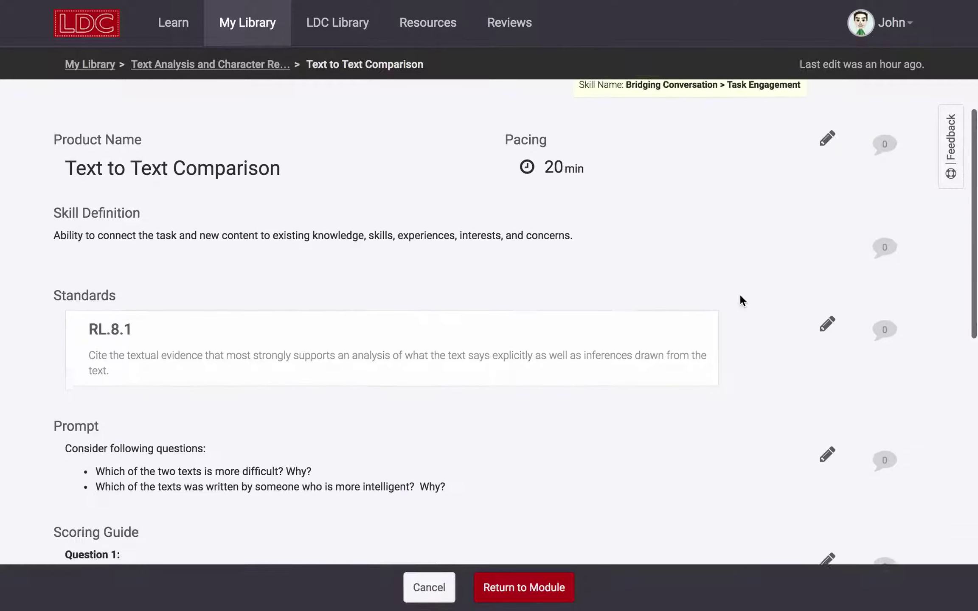
{"action": "scroll", "coordinate": [740, 297], "scroll_direction": "down", "scroll_amount": 6}
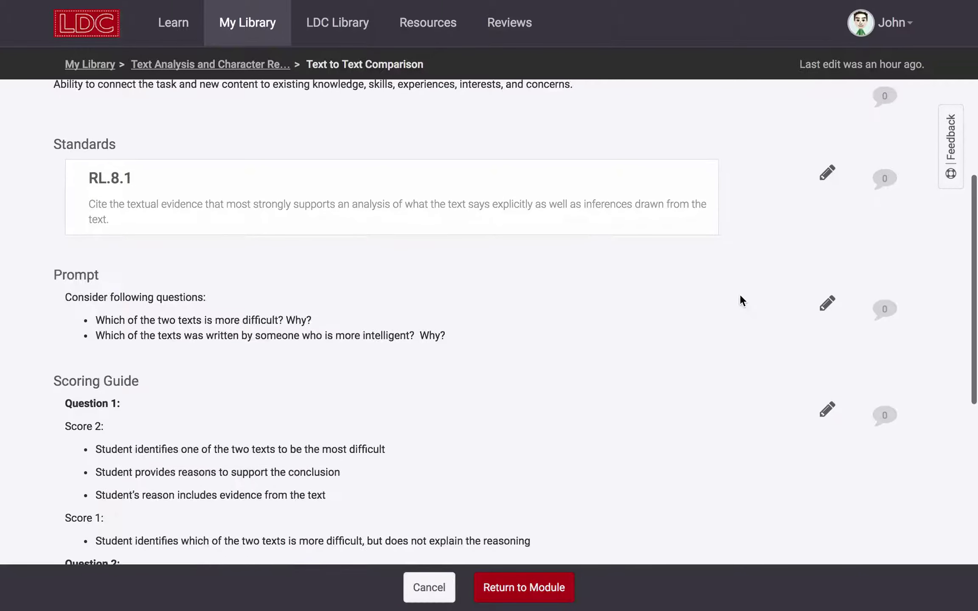
{"action": "scroll", "coordinate": [742, 302], "scroll_direction": "down", "scroll_amount": 3}
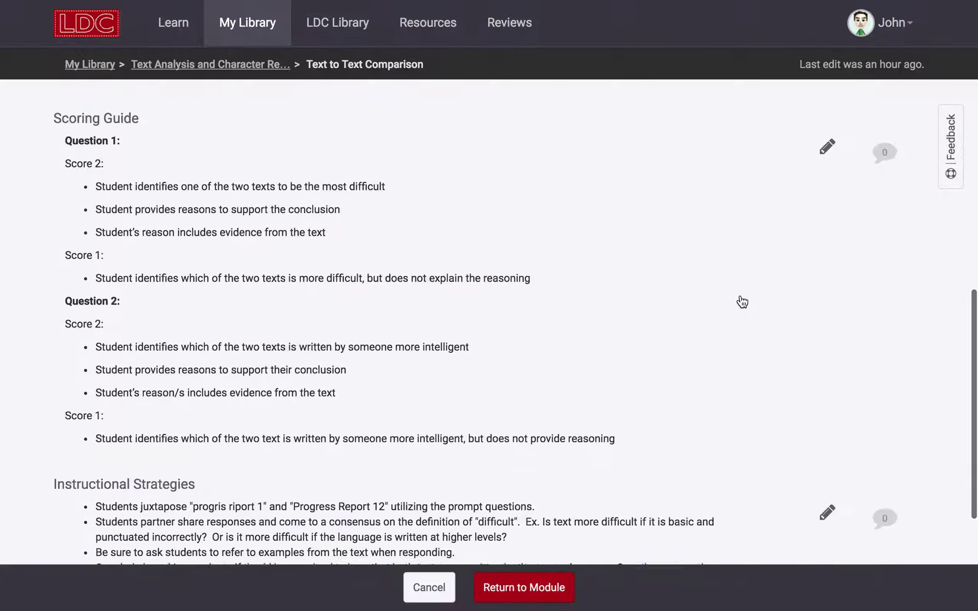
{"action": "scroll", "coordinate": [739, 302], "scroll_direction": "down", "scroll_amount": 4}
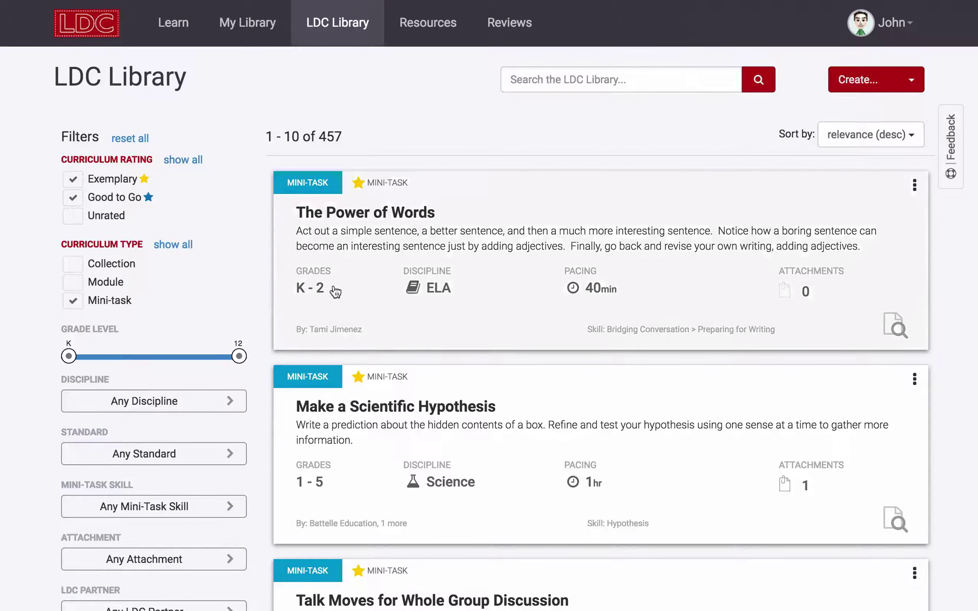
- Open the 'Examining Word Choice in Children's Literature' mini-task and show its More Options menu
{"action": "scroll", "coordinate": [399, 350], "scroll_direction": "down", "scroll_amount": 11}
{"action": "scroll", "coordinate": [398, 351], "scroll_direction": "down", "scroll_amount": 3}
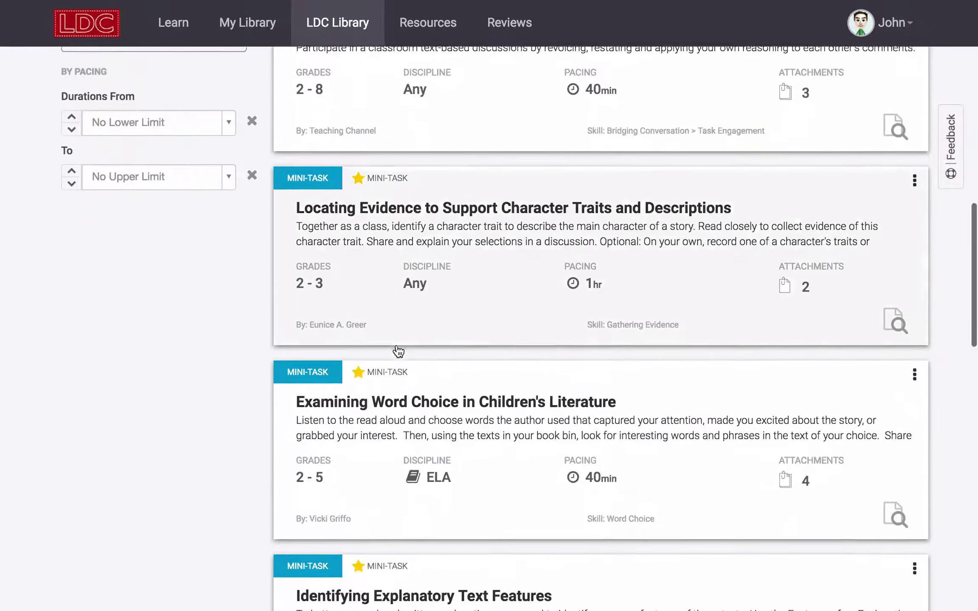
{"action": "left_click", "coordinate": [396, 384]}
{"action": "scroll", "coordinate": [397, 386], "scroll_direction": "down", "scroll_amount": 10}
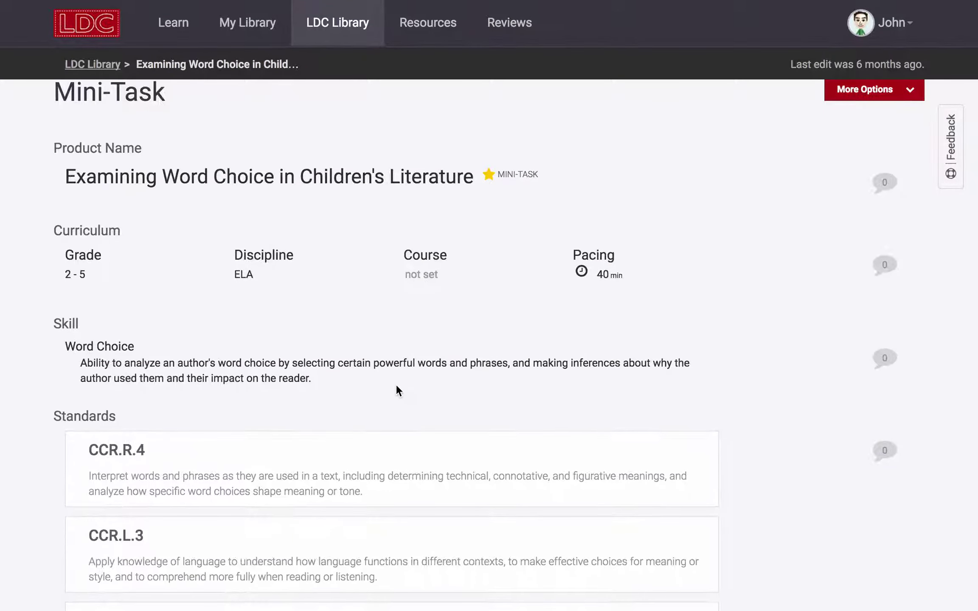
{"action": "scroll", "coordinate": [396, 383], "scroll_direction": "down", "scroll_amount": 20}
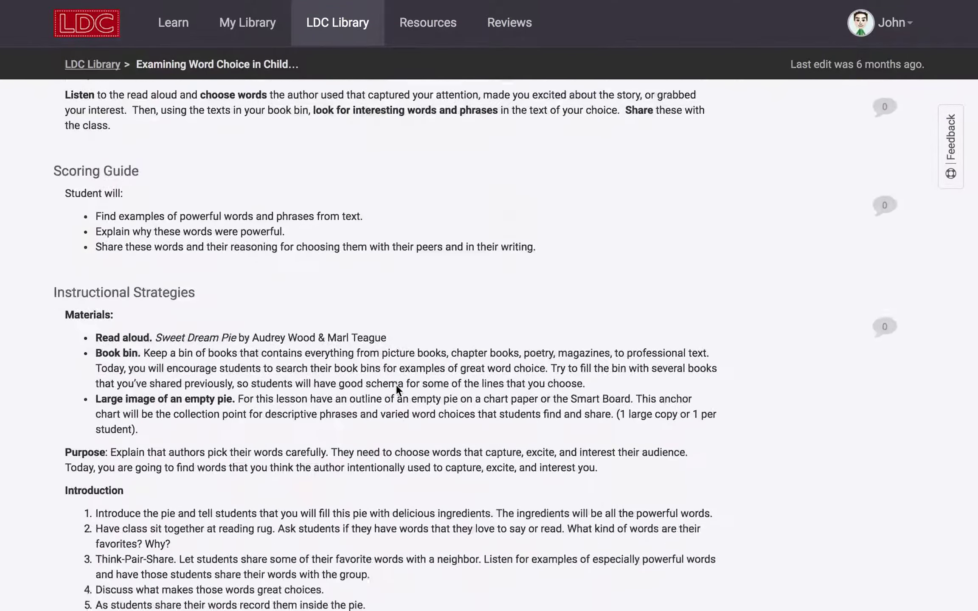
{"action": "key", "text": "Home"}
{"action": "left_click", "coordinate": [862, 135]}
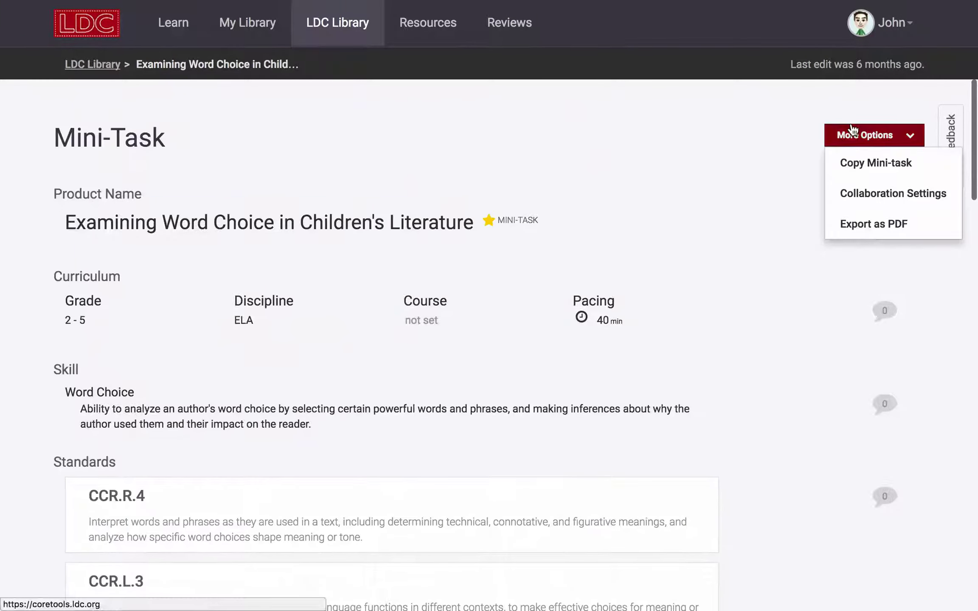
- Open Collaboration Settings for the Flowers for Algernon module from its card in My Library
{"action": "left_click", "coordinate": [250, 28]}
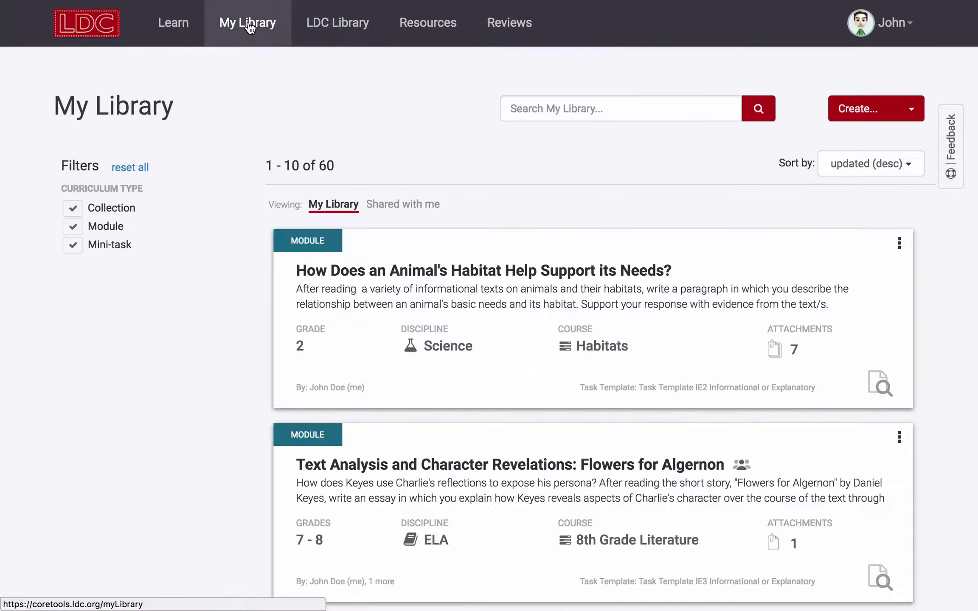
{"action": "scroll", "coordinate": [207, 393], "scroll_direction": "down", "scroll_amount": 2}
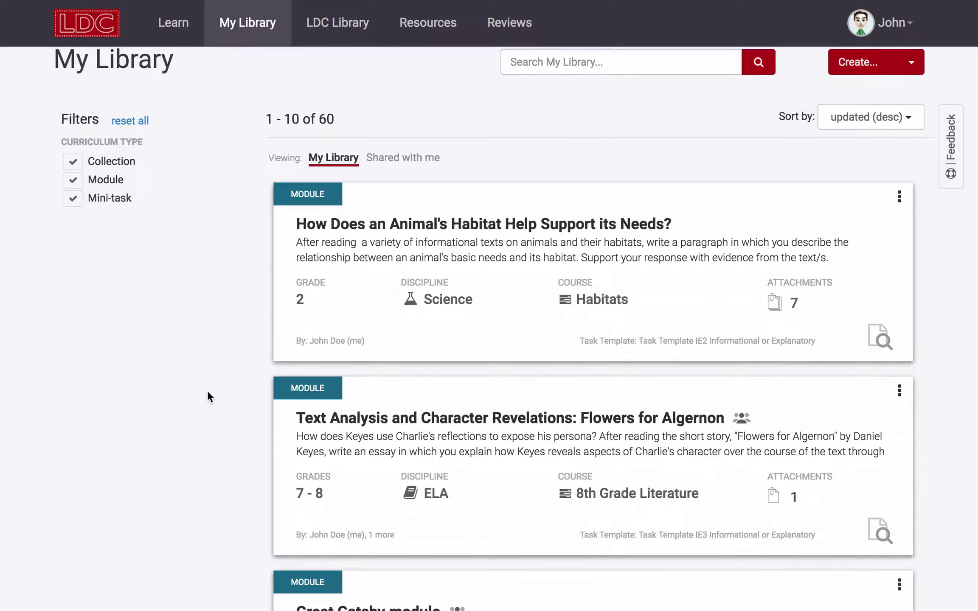
{"action": "left_click", "coordinate": [899, 391]}
{"action": "left_click", "coordinate": [853, 479]}
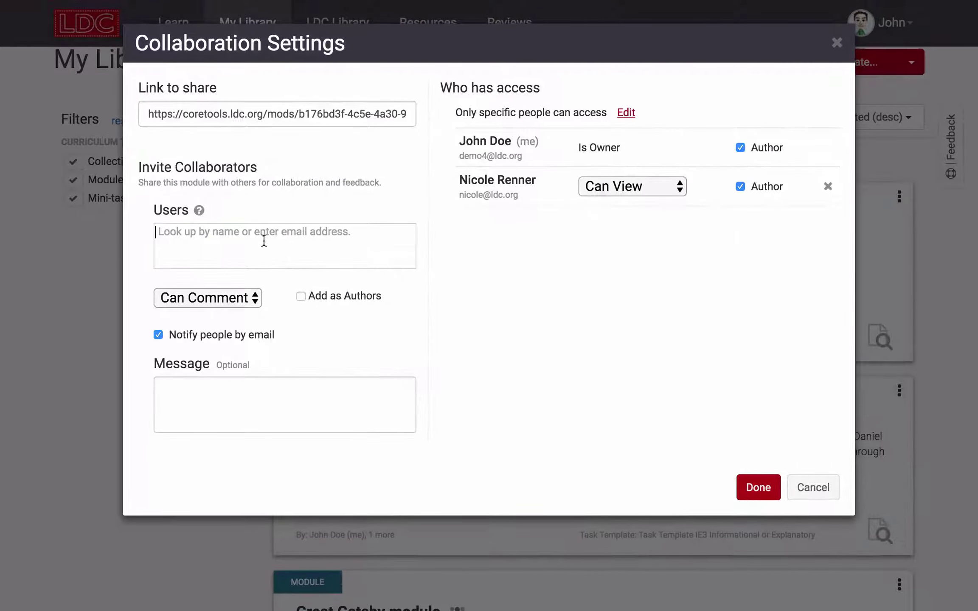
- Invite the colleague as a collaborator on Flowers for Algernon with Can Edit permission
{"action": "left_click", "coordinate": [264, 240]}
{"action": "type", "text": "daniel brewe"}
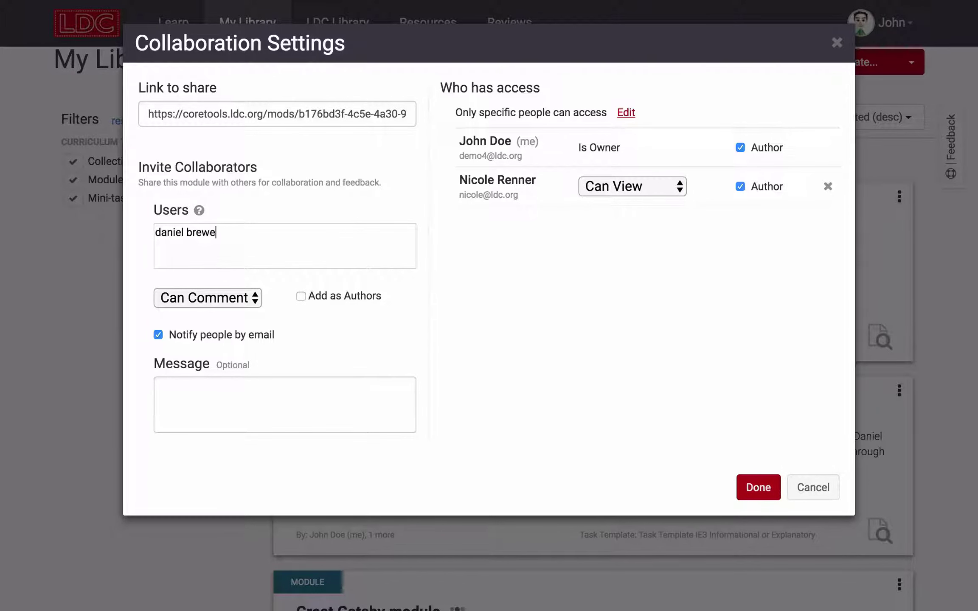
{"action": "left_click", "coordinate": [218, 255]}
{"action": "left_click", "coordinate": [218, 299]}
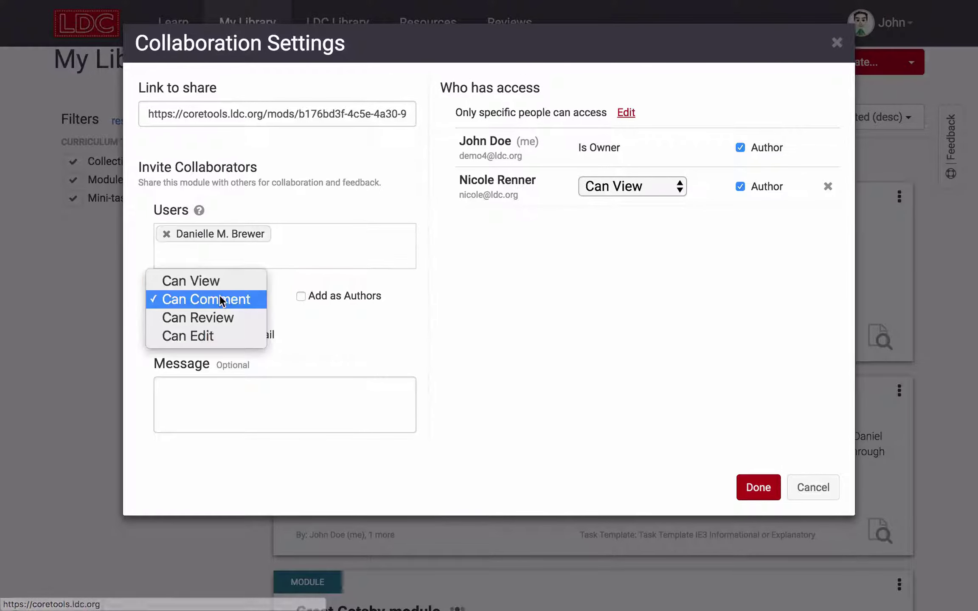
{"action": "left_click", "coordinate": [210, 339]}
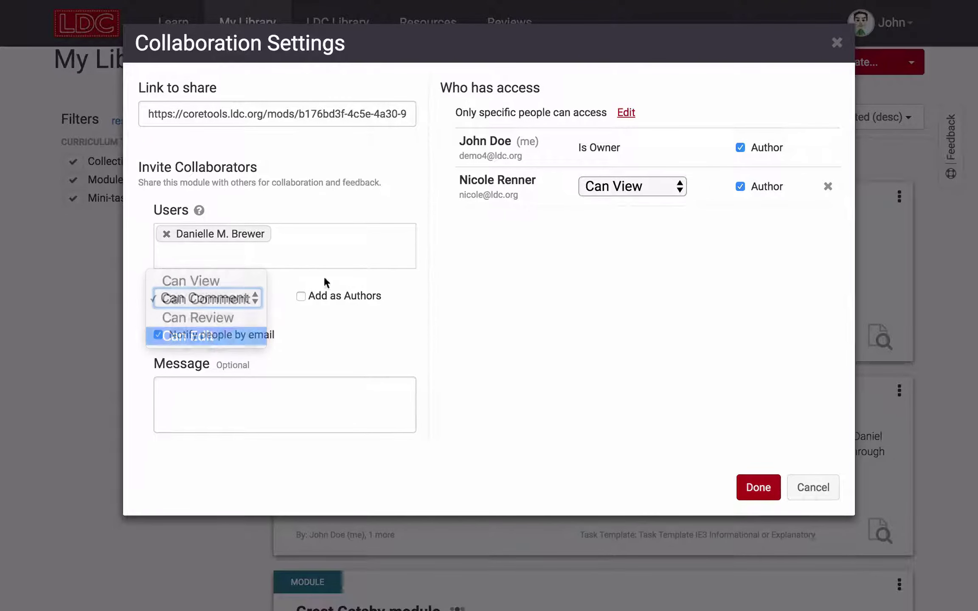
- Set the module's general access to Anyone with a link can view and save
{"action": "left_click", "coordinate": [626, 113]}
{"action": "left_click", "coordinate": [561, 201]}
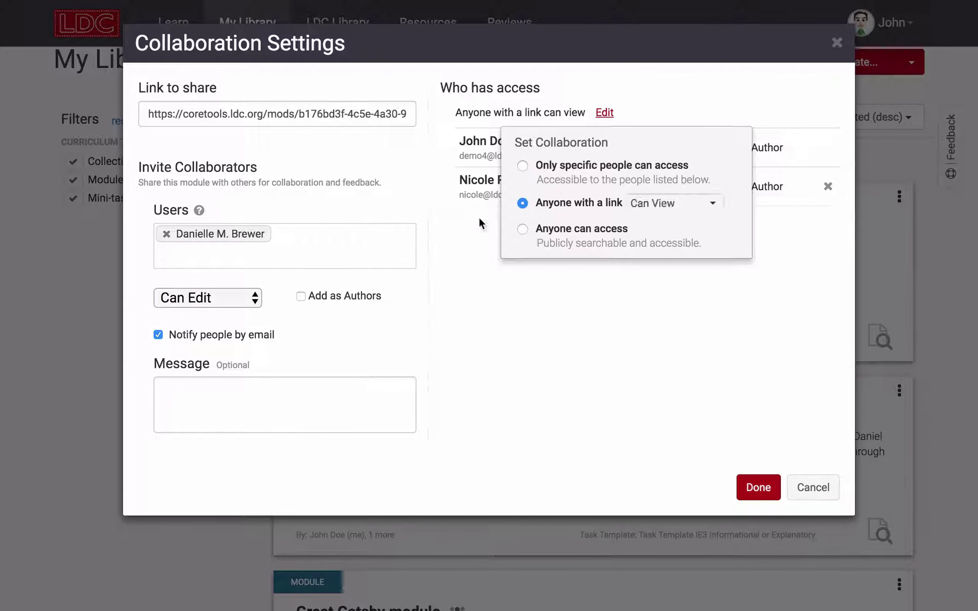
{"action": "left_click", "coordinate": [445, 240]}
{"action": "left_click", "coordinate": [333, 122]}
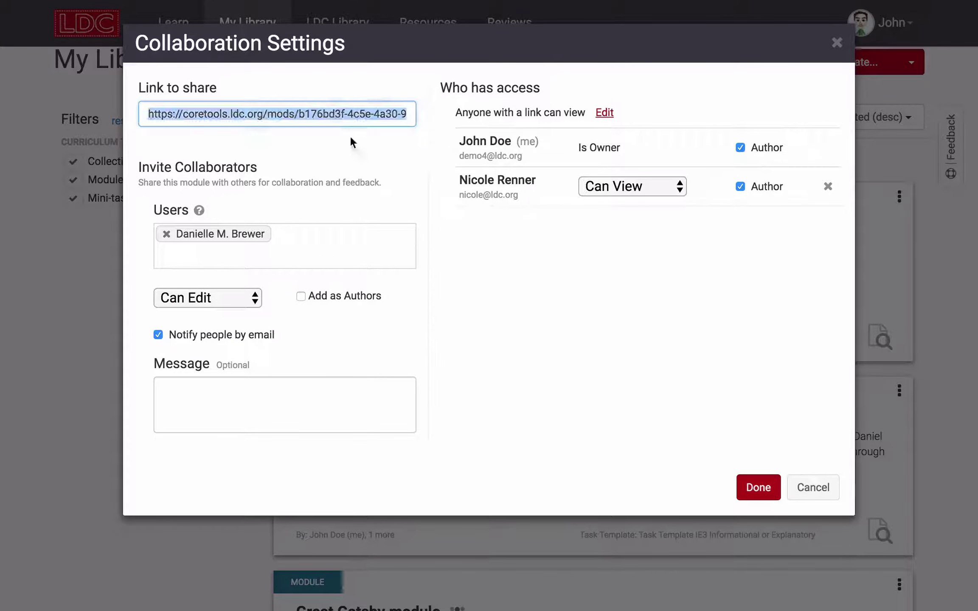
{"action": "left_click", "coordinate": [763, 473]}
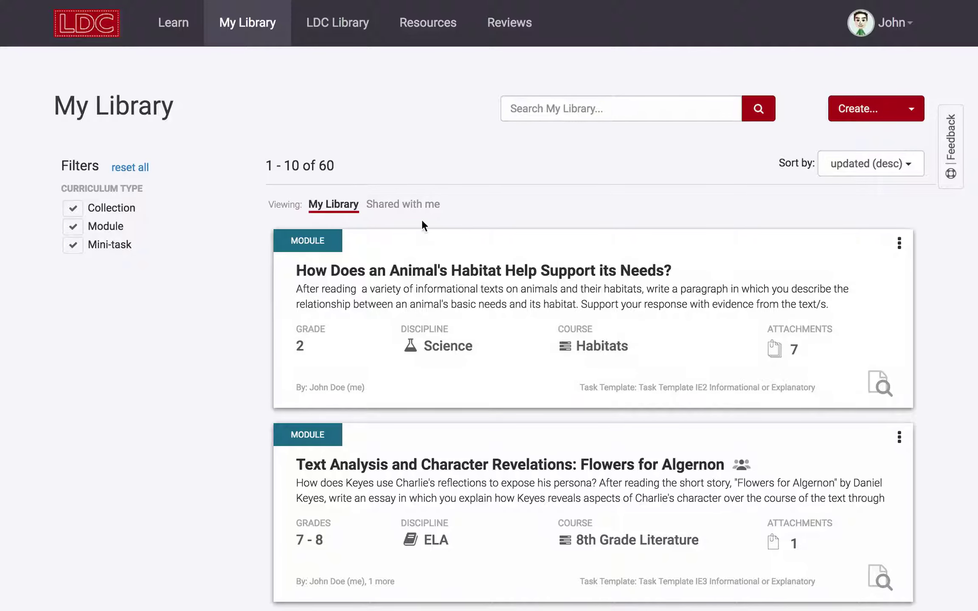
- Browse the Shared with me list of 27 modules
{"action": "left_click", "coordinate": [394, 208]}
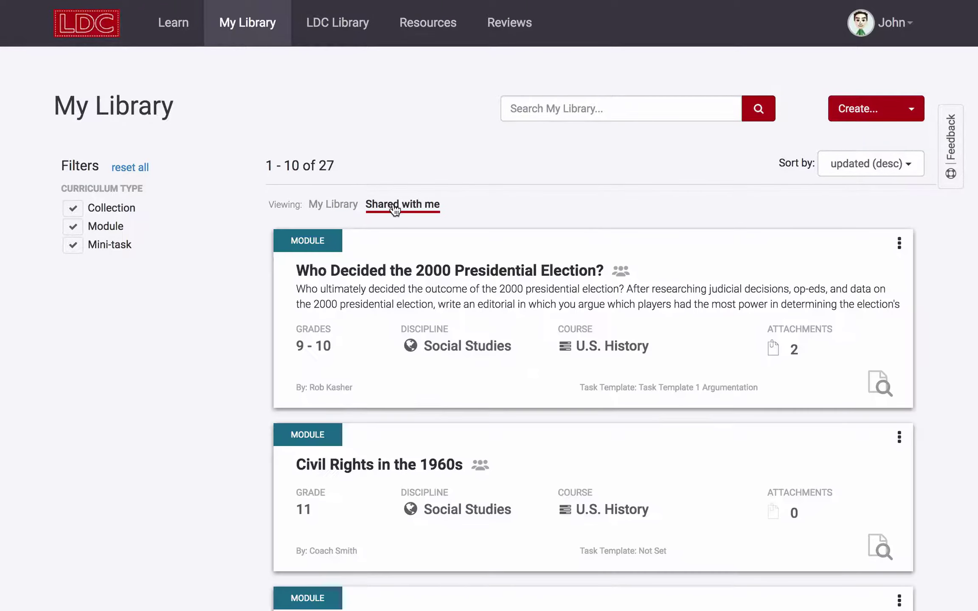
{"action": "scroll", "coordinate": [427, 327], "scroll_direction": "down", "scroll_amount": 10}
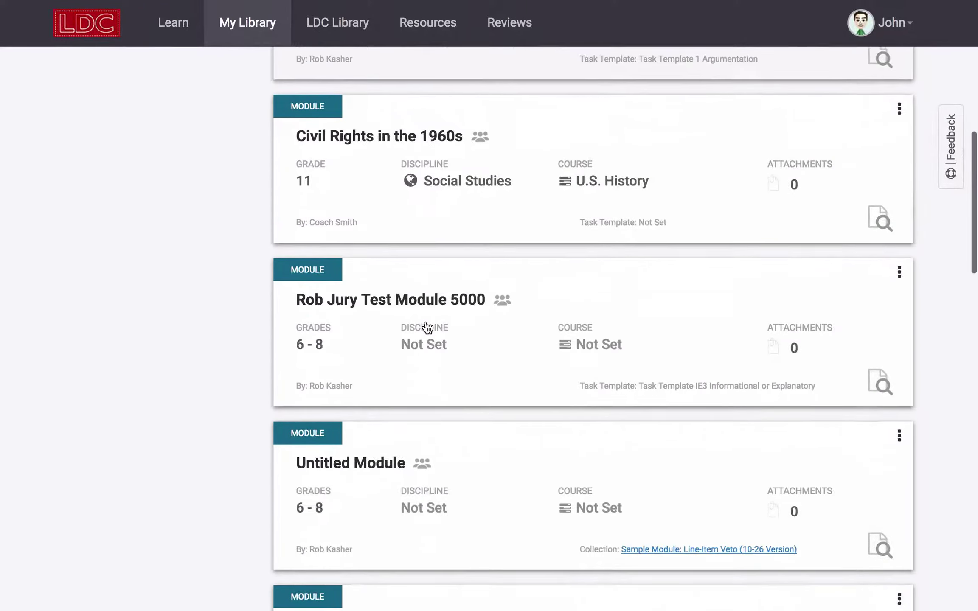
{"action": "scroll", "coordinate": [426, 328], "scroll_direction": "down", "scroll_amount": 3}
{"action": "scroll", "coordinate": [426, 326], "scroll_direction": "up", "scroll_amount": 15}
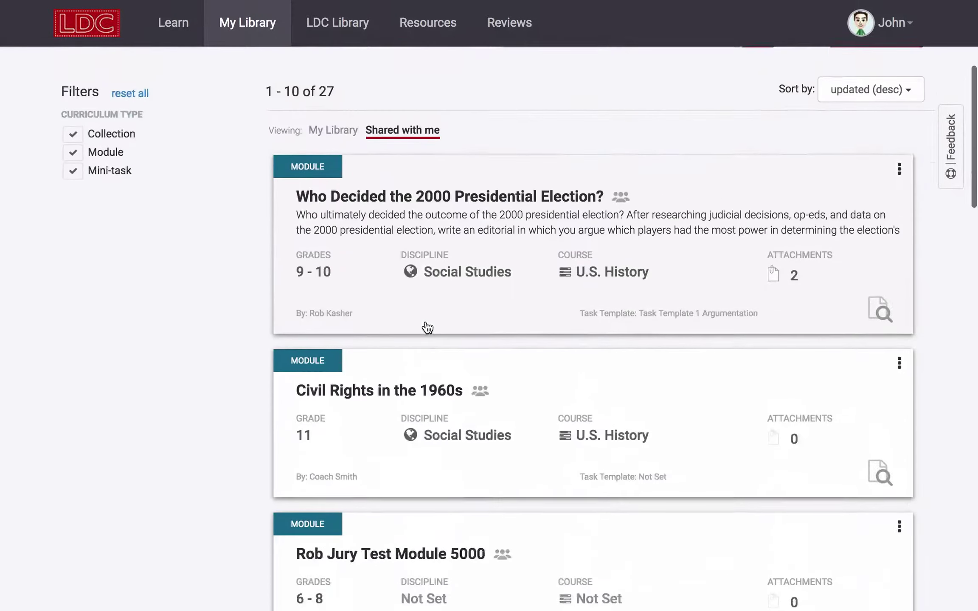
- In the 2000 Presidential Election module, reply 'Okay, great.' to the task's two-comment discussion
{"action": "left_click", "coordinate": [453, 276]}
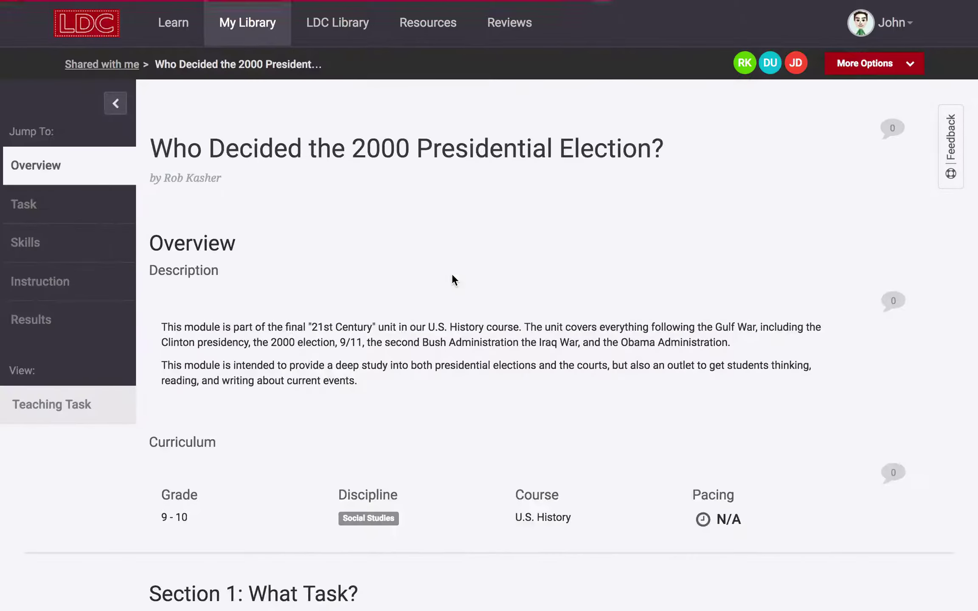
{"action": "scroll", "coordinate": [452, 277], "scroll_direction": "down", "scroll_amount": 1}
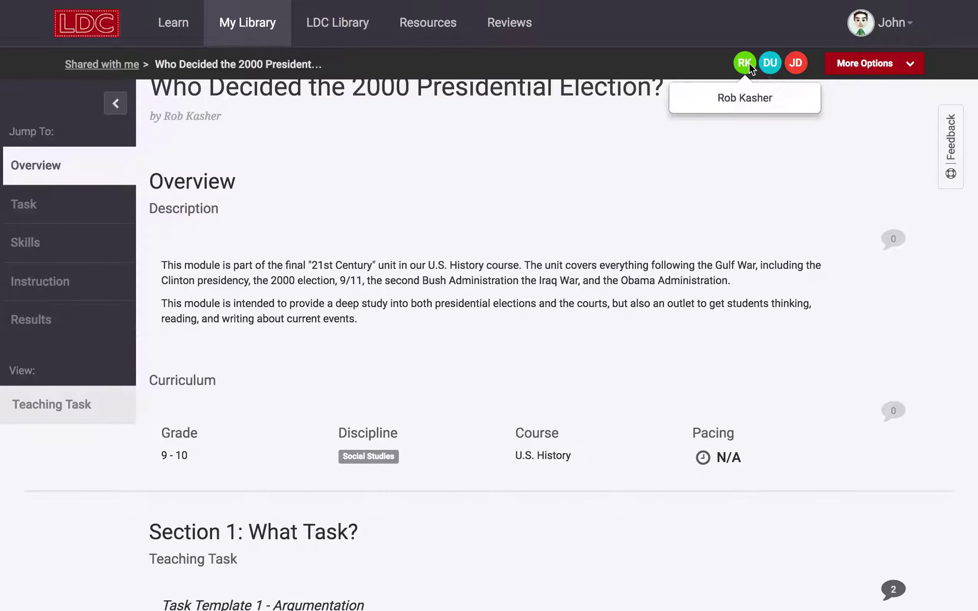
{"action": "scroll", "coordinate": [784, 343], "scroll_direction": "down", "scroll_amount": 5}
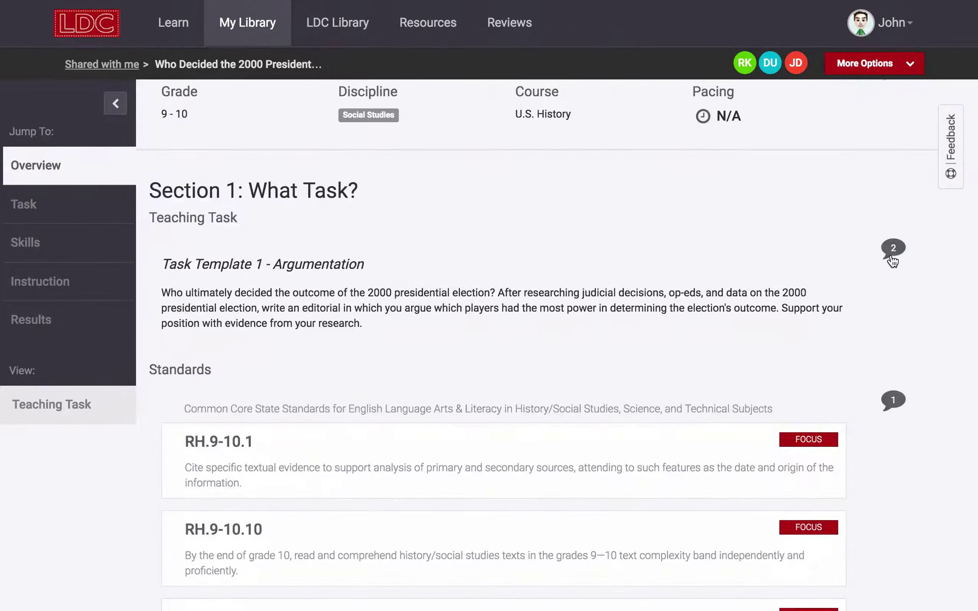
{"action": "left_click", "coordinate": [890, 251]}
{"action": "scroll", "coordinate": [858, 348], "scroll_direction": "down", "scroll_amount": 2}
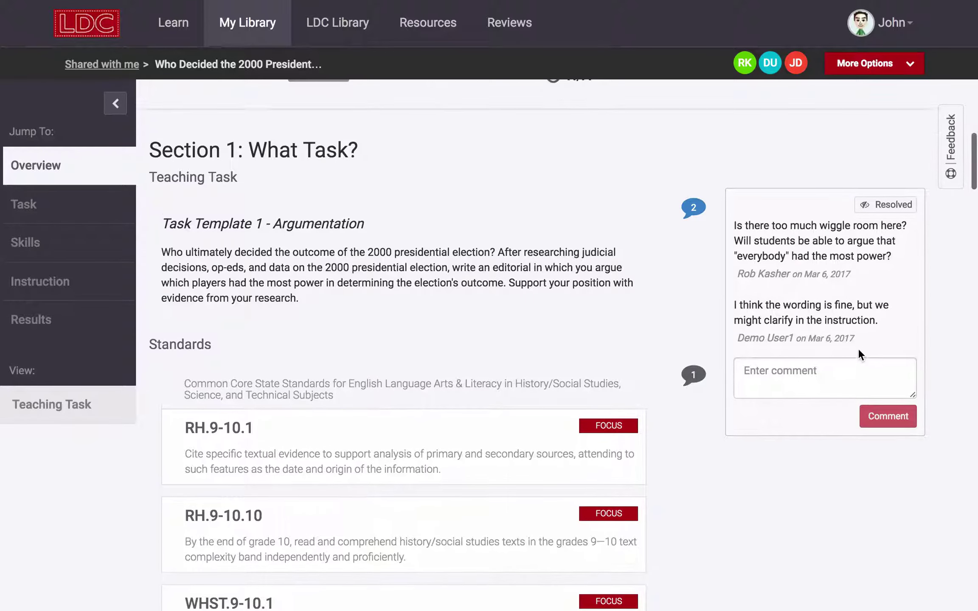
{"action": "left_click", "coordinate": [837, 363]}
{"action": "type", "text": "Okay, great."}
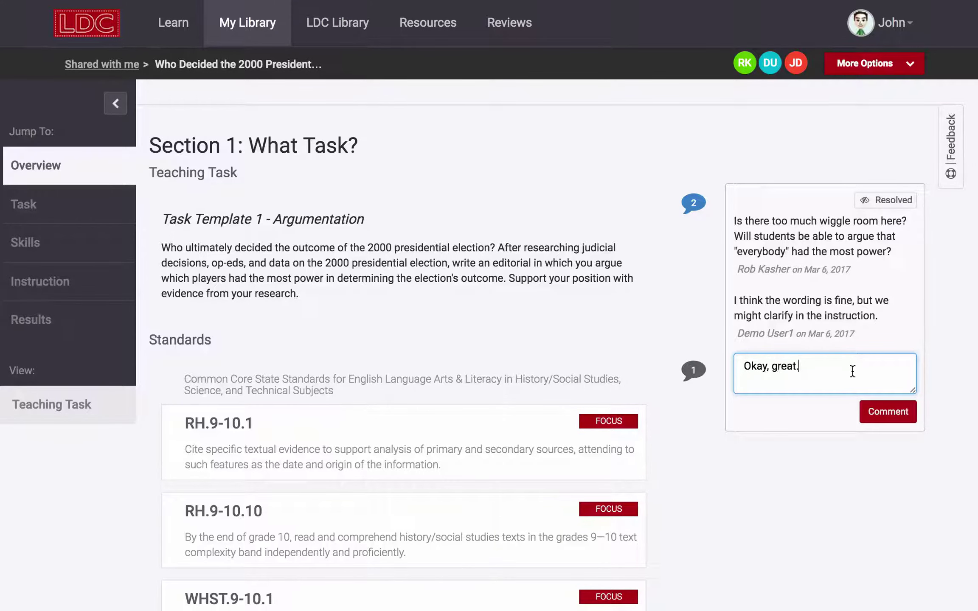
{"action": "left_click", "coordinate": [889, 411]}
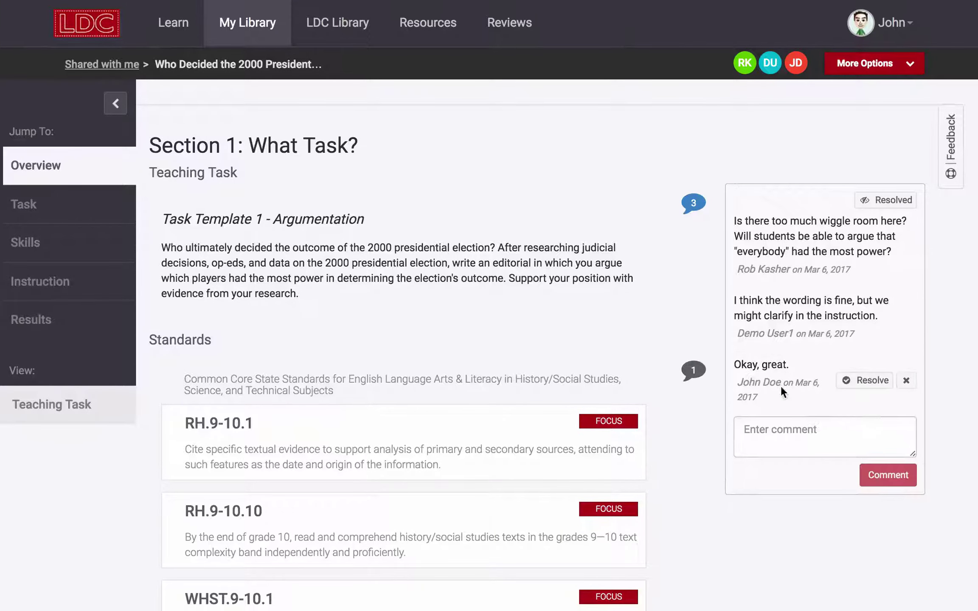
- Read the single comment on the Standards section, then close it
{"action": "left_click", "coordinate": [700, 371]}
{"action": "scroll", "coordinate": [695, 322], "scroll_direction": "down", "scroll_amount": 3}
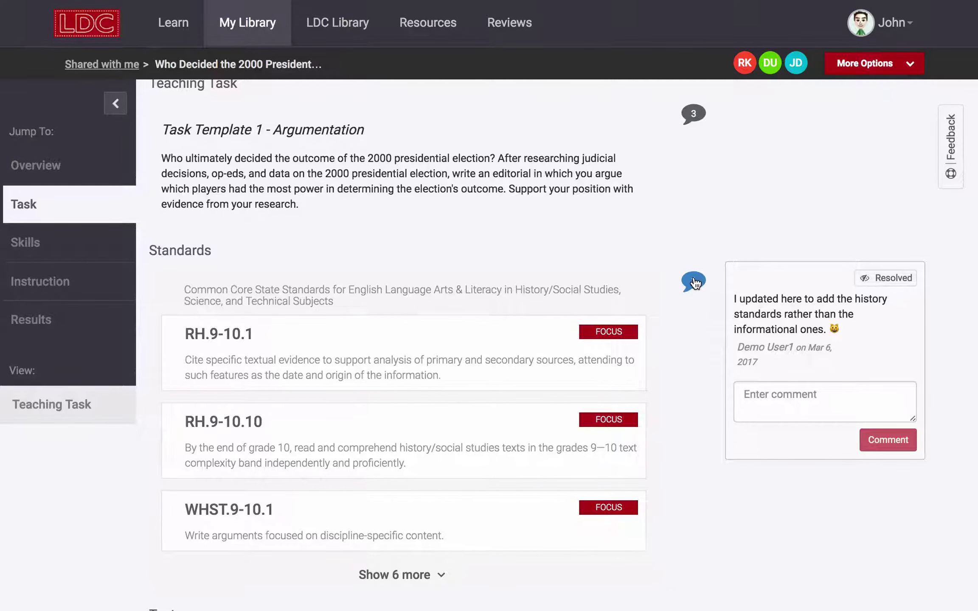
{"action": "left_click", "coordinate": [696, 284]}
- Create a peer review, rate texts as Work in Progress, and advance to Writing Product
{"action": "left_click", "coordinate": [847, 64]}
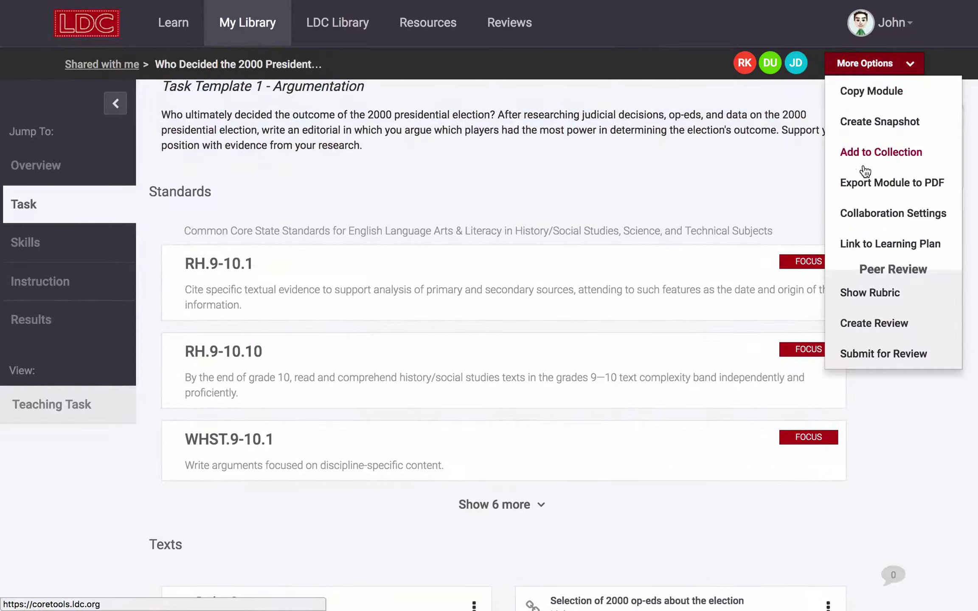
{"action": "left_click", "coordinate": [874, 323]}
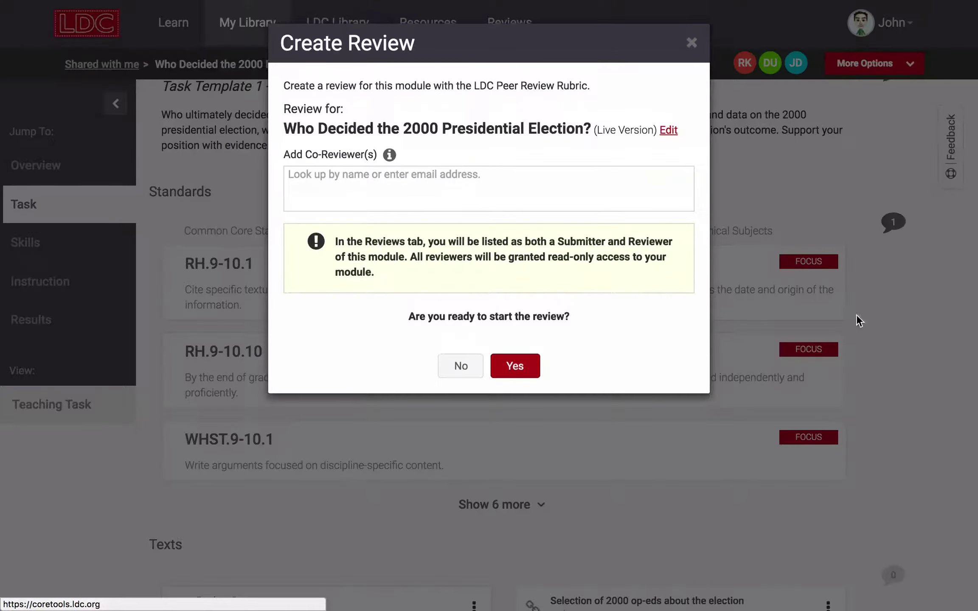
{"action": "left_click", "coordinate": [523, 366]}
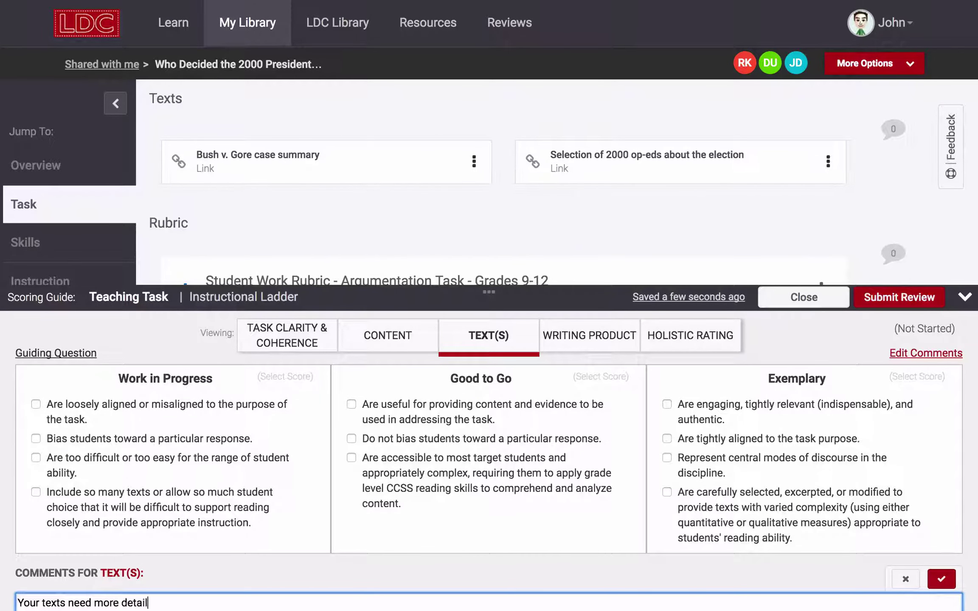
{"action": "left_click", "coordinate": [66, 404]}
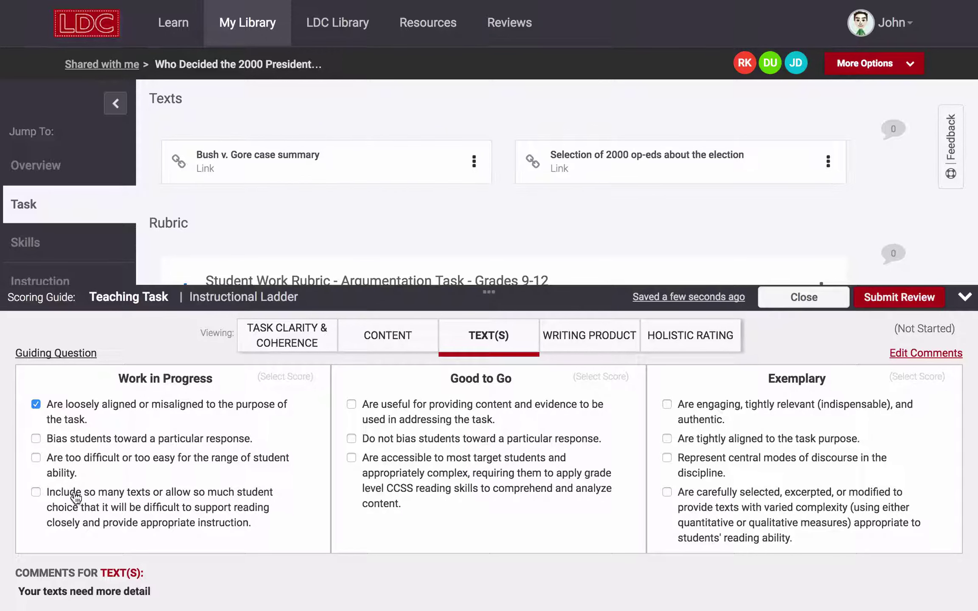
{"action": "left_click", "coordinate": [570, 341]}
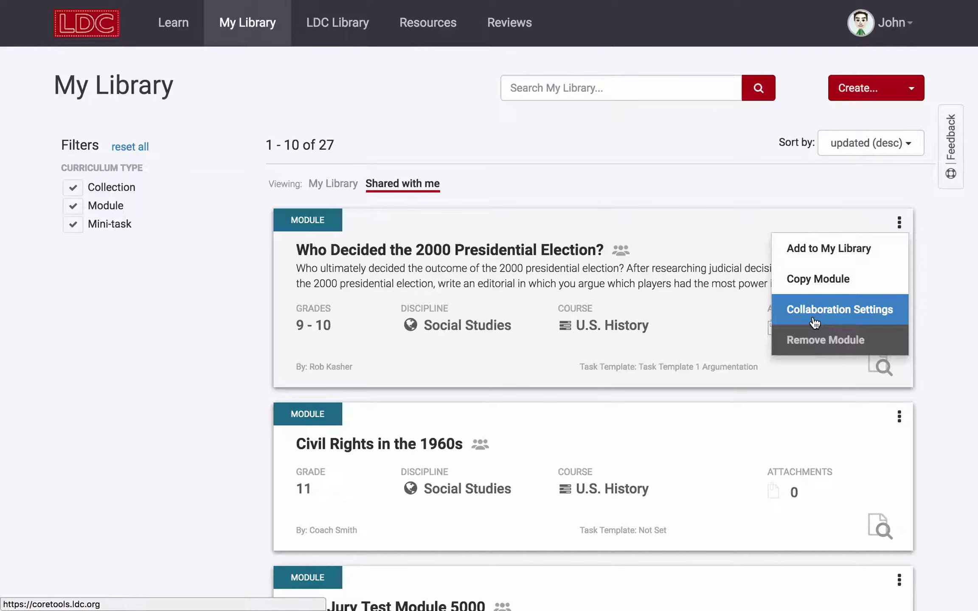
- Set the election module's general access to Anyone, then go to Learn
{"action": "left_click", "coordinate": [812, 316]}
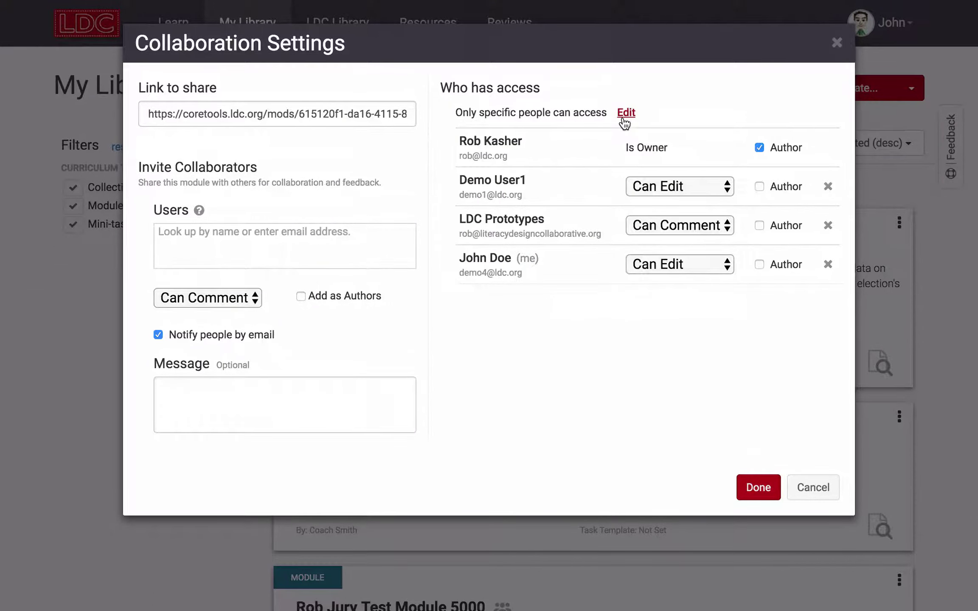
{"action": "left_click", "coordinate": [625, 113]}
{"action": "left_click", "coordinate": [584, 230]}
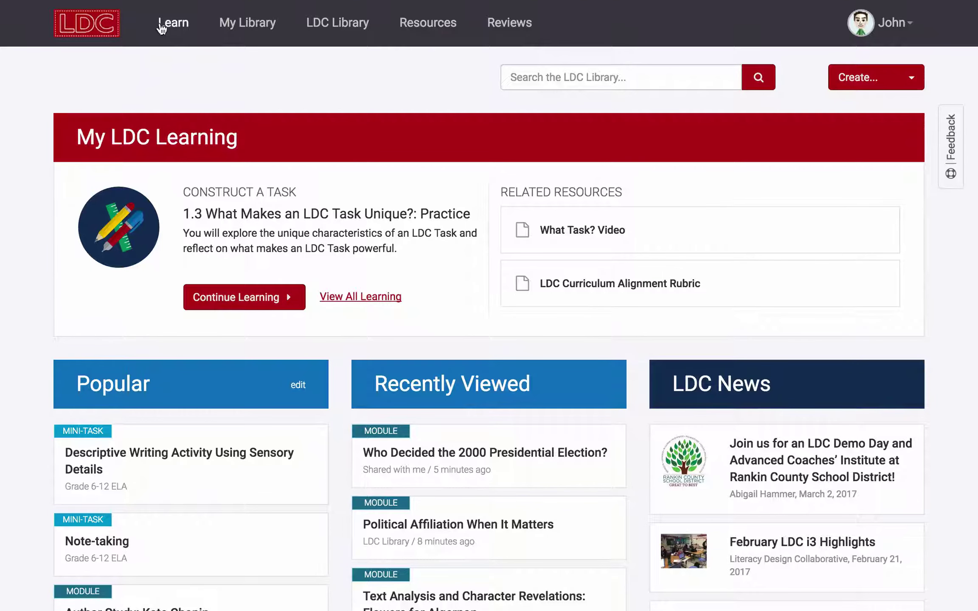
{"action": "left_click", "coordinate": [170, 31]}
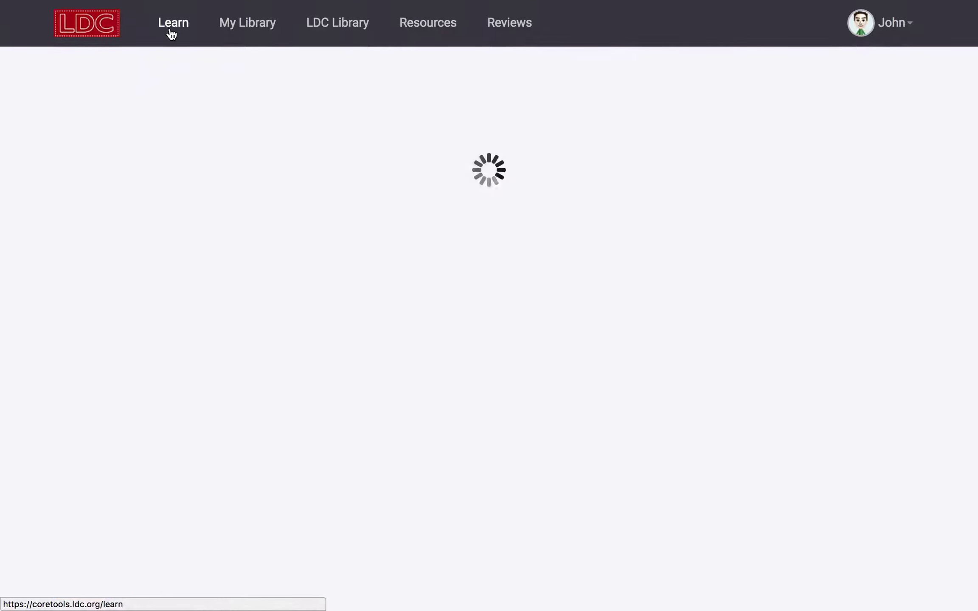
- Open the Construct a Task competency (18%) and expand block 1.2 Introduction to LDC Tasks
{"action": "scroll", "coordinate": [170, 225], "scroll_direction": "down", "scroll_amount": 4}
{"action": "scroll", "coordinate": [172, 224], "scroll_direction": "up", "scroll_amount": 5}
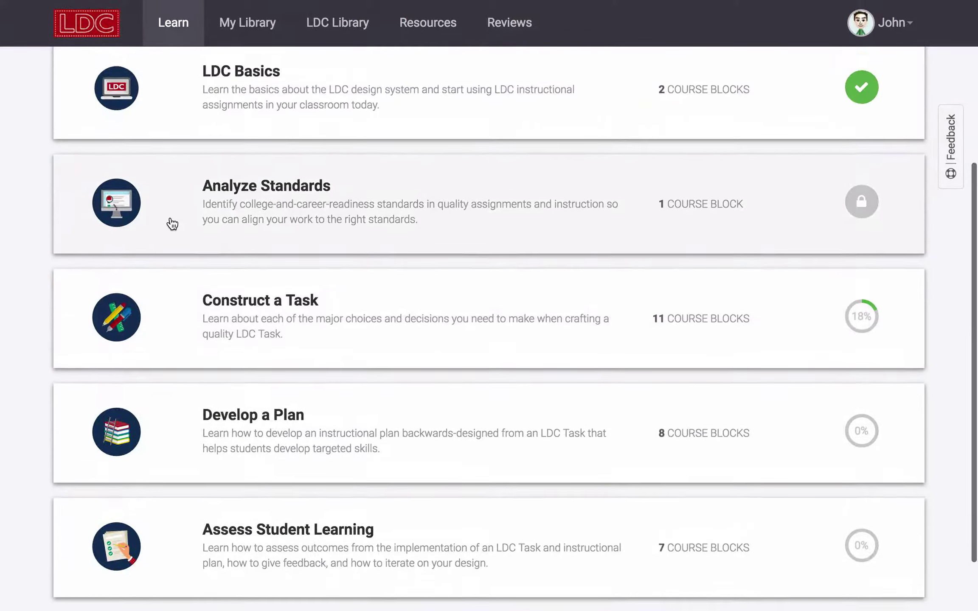
{"action": "scroll", "coordinate": [172, 224], "scroll_direction": "down", "scroll_amount": 1}
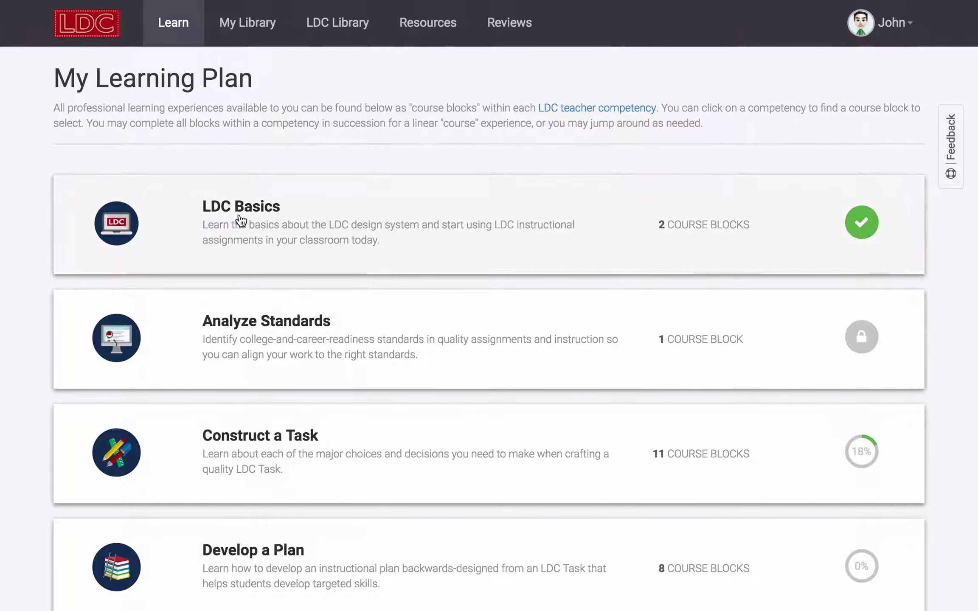
{"action": "scroll", "coordinate": [253, 334], "scroll_direction": "down", "scroll_amount": 2}
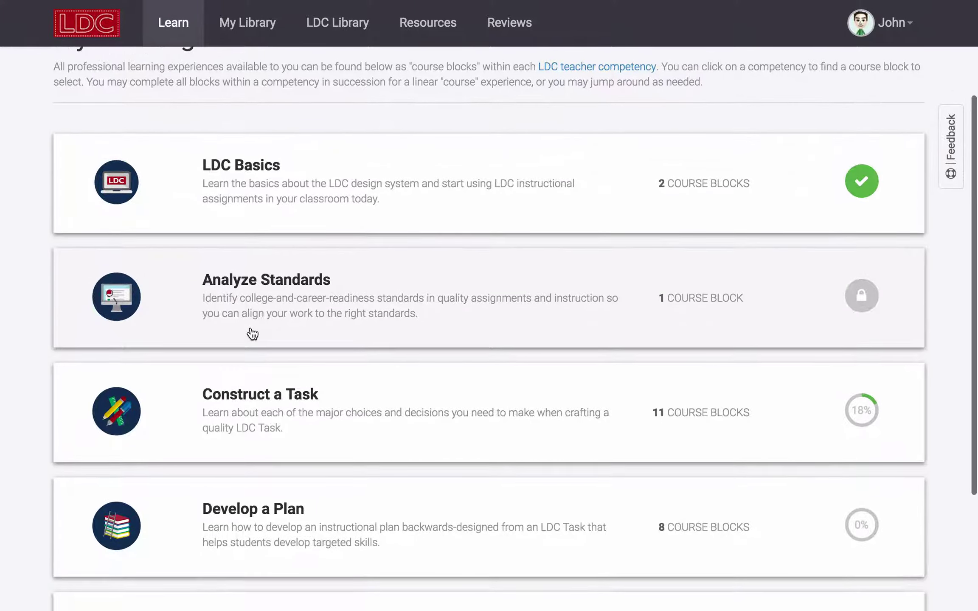
{"action": "left_click", "coordinate": [260, 387]}
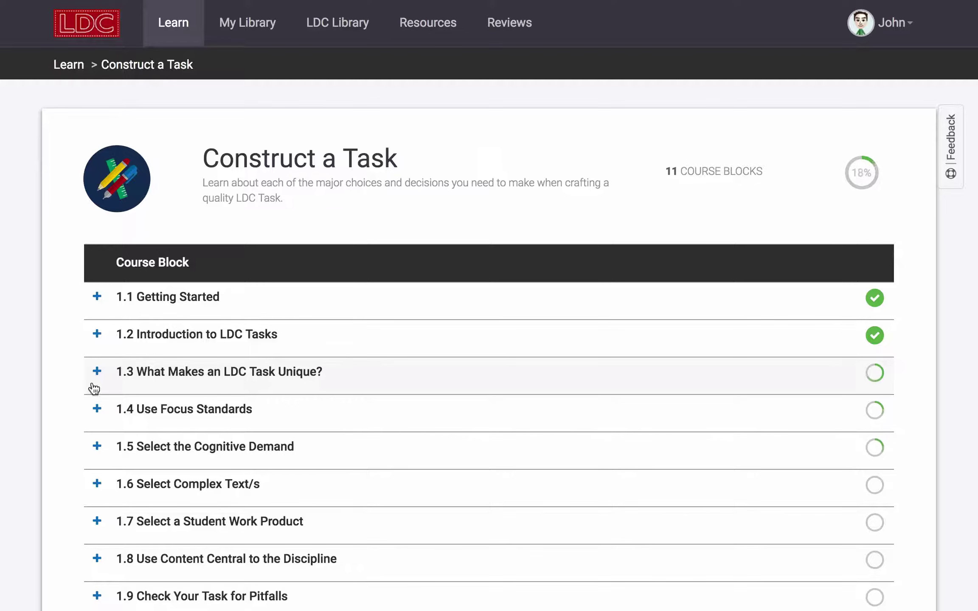
{"action": "scroll", "coordinate": [43, 360], "scroll_direction": "down", "scroll_amount": 2}
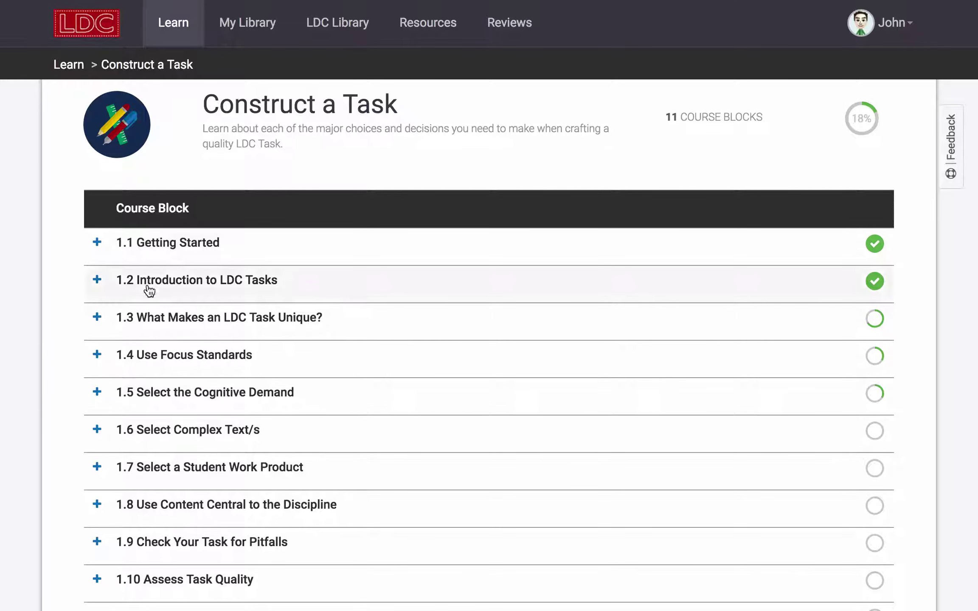
{"action": "left_click", "coordinate": [97, 293]}
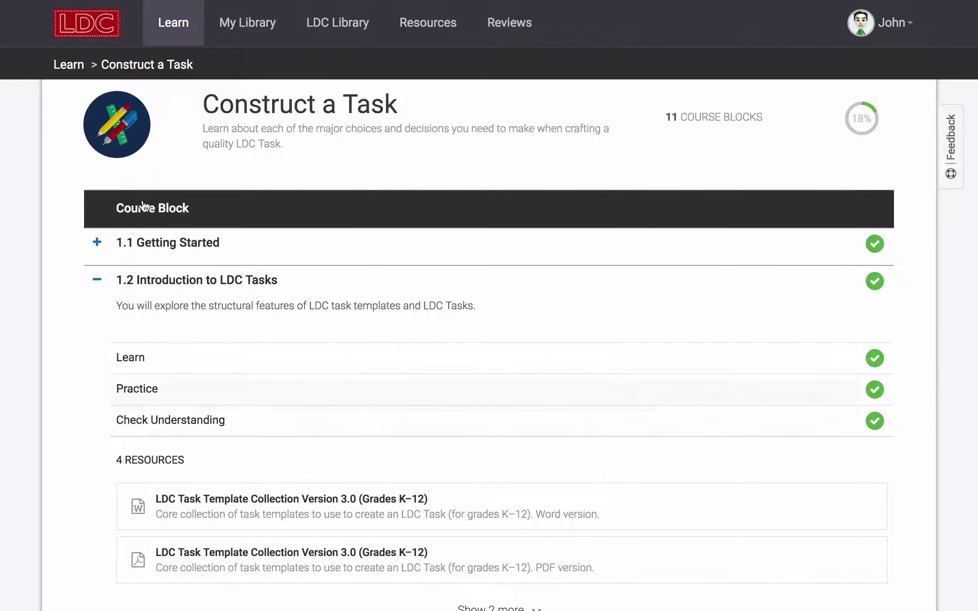
- Review the Close Reading Notes mini-task, then return to the LDC Basics course blocks
{"action": "scroll", "coordinate": [83, 357], "scroll_direction": "down", "scroll_amount": 15}
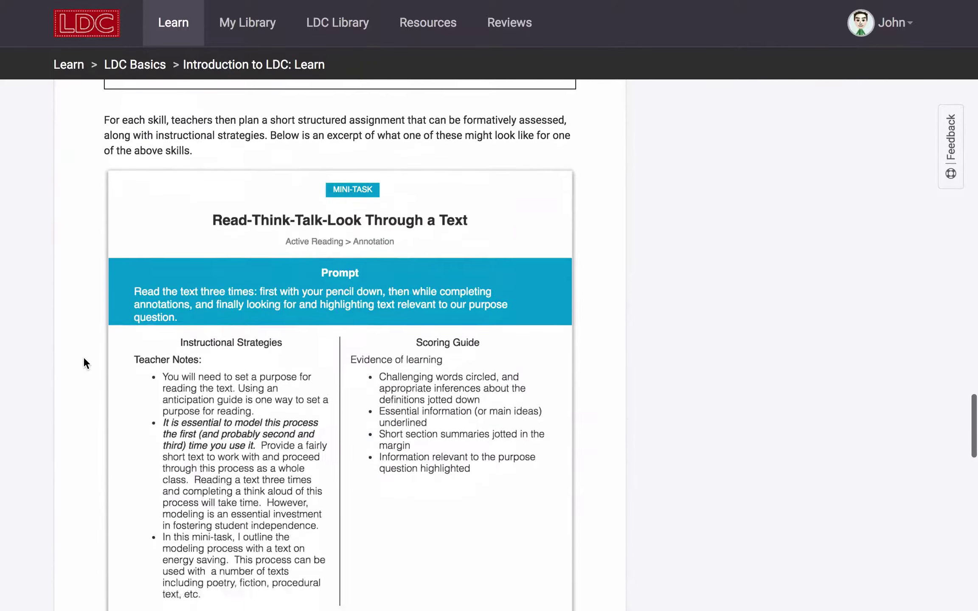
{"action": "scroll", "coordinate": [83, 357], "scroll_direction": "down", "scroll_amount": 12}
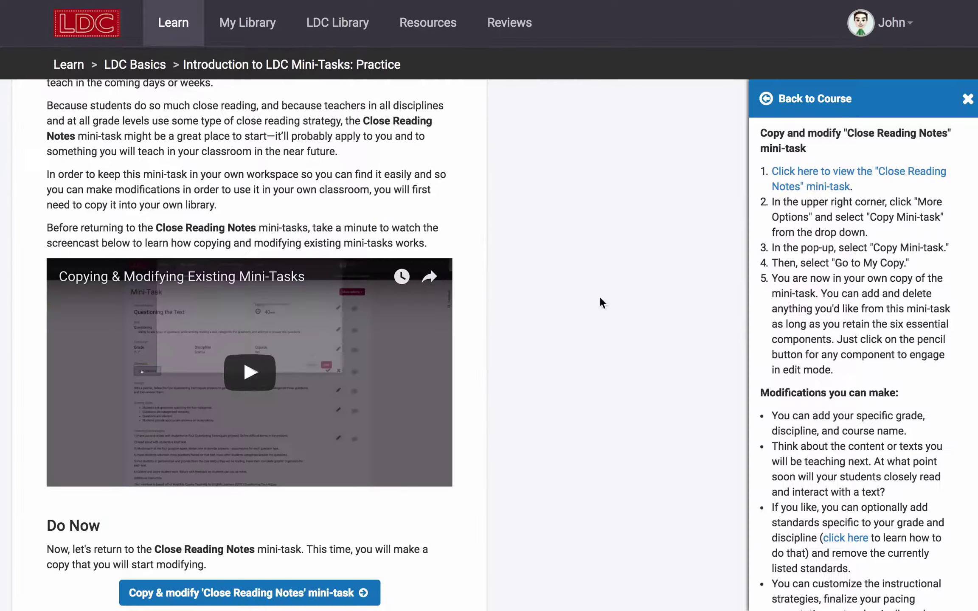
{"action": "left_click", "coordinate": [816, 187]}
{"action": "scroll", "coordinate": [669, 260], "scroll_direction": "down", "scroll_amount": 3}
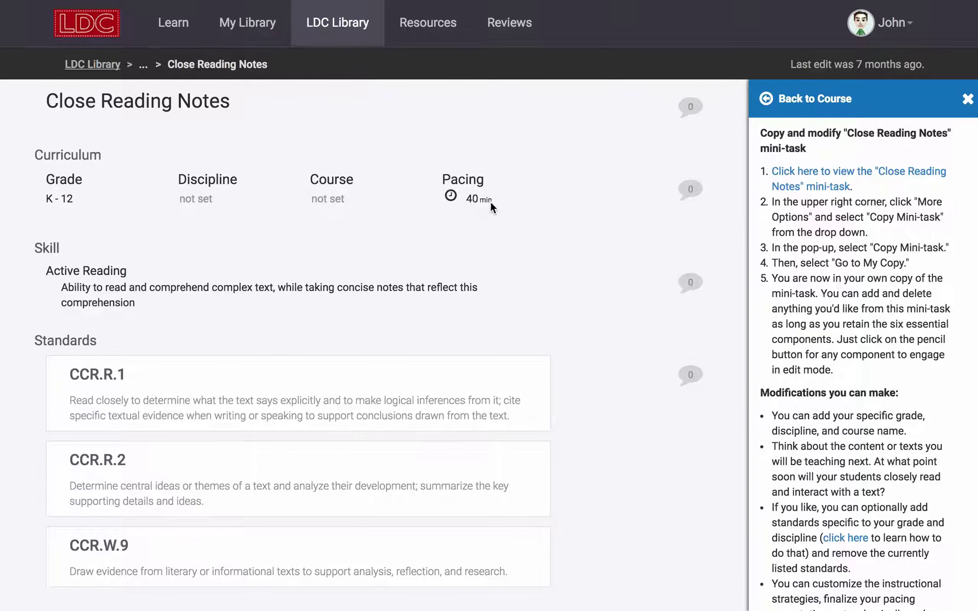
{"action": "scroll", "coordinate": [771, 301], "scroll_direction": "down", "scroll_amount": 3}
{"action": "left_click", "coordinate": [174, 34]}
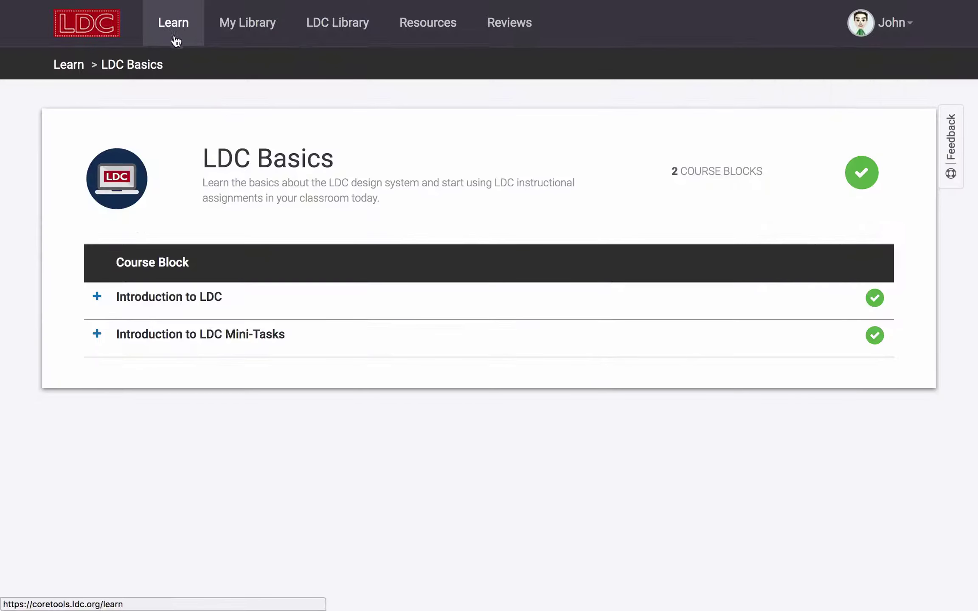
- Read the Introduction to LDC Learn lesson, then return to My Learning Plan
{"action": "left_click", "coordinate": [171, 309]}
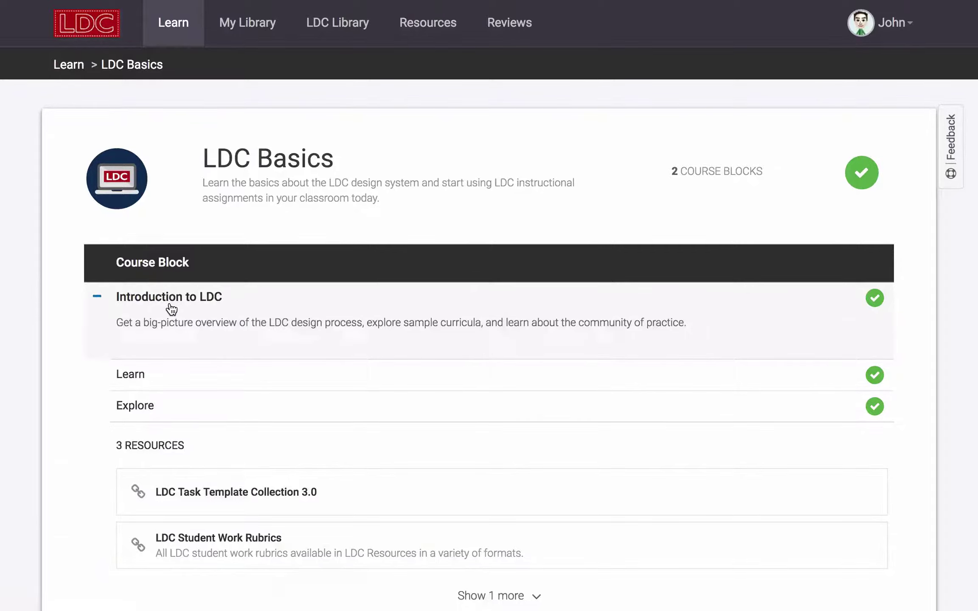
{"action": "left_click", "coordinate": [155, 376]}
{"action": "scroll", "coordinate": [163, 375], "scroll_direction": "down", "scroll_amount": 1}
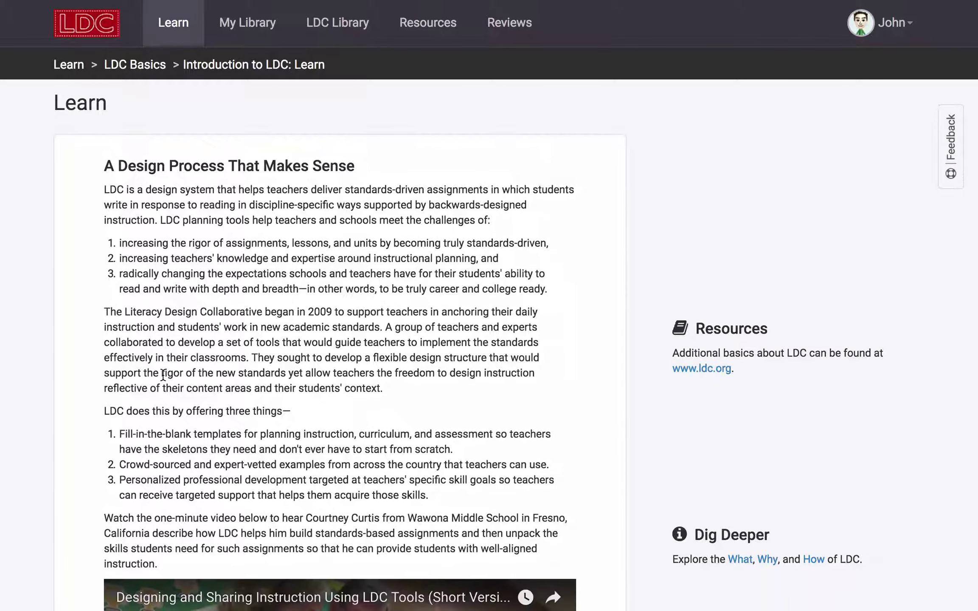
{"action": "scroll", "coordinate": [162, 376], "scroll_direction": "down", "scroll_amount": 10}
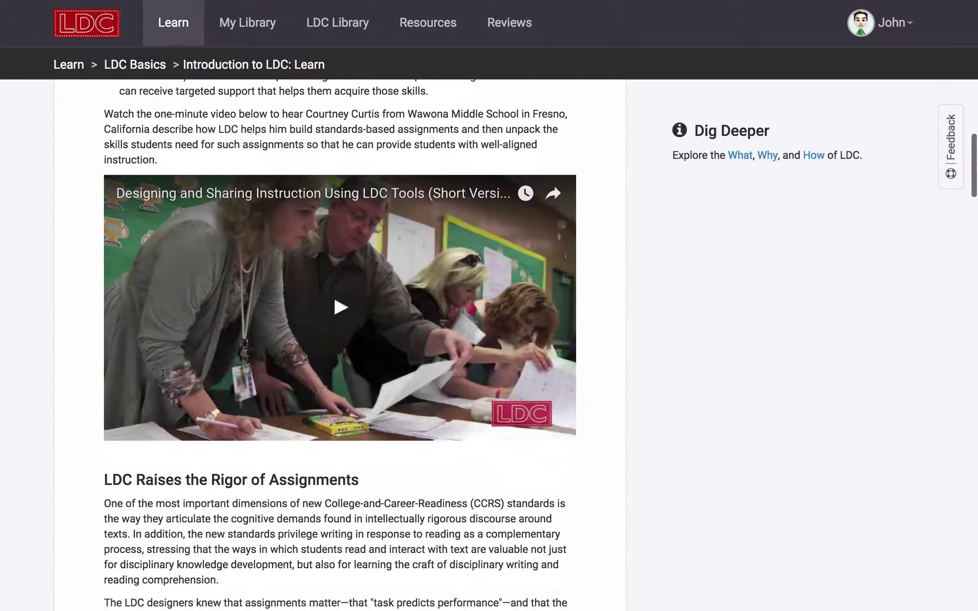
{"action": "scroll", "coordinate": [290, 103], "scroll_direction": "down", "scroll_amount": 10}
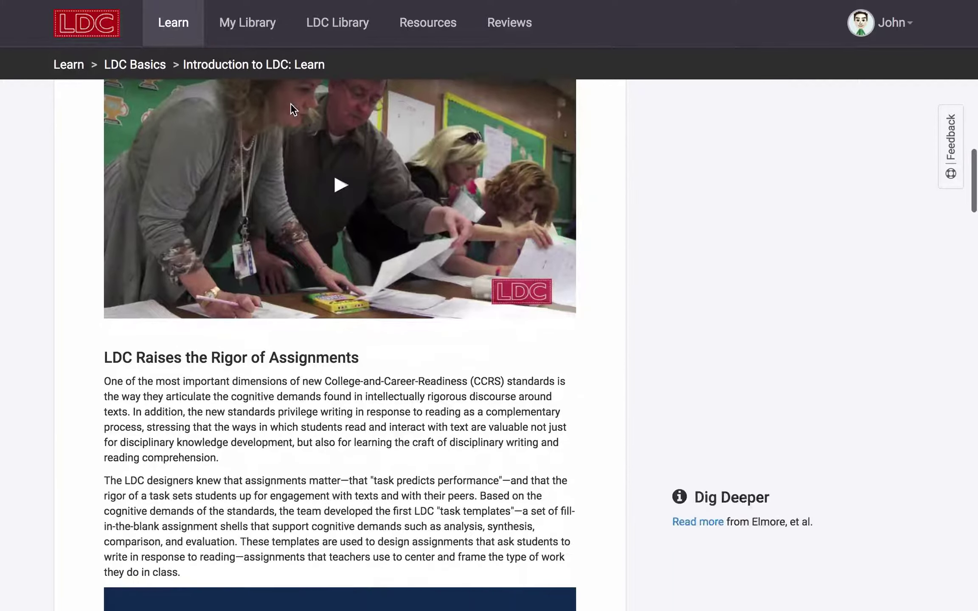
{"action": "scroll", "coordinate": [290, 103], "scroll_direction": "down", "scroll_amount": 5}
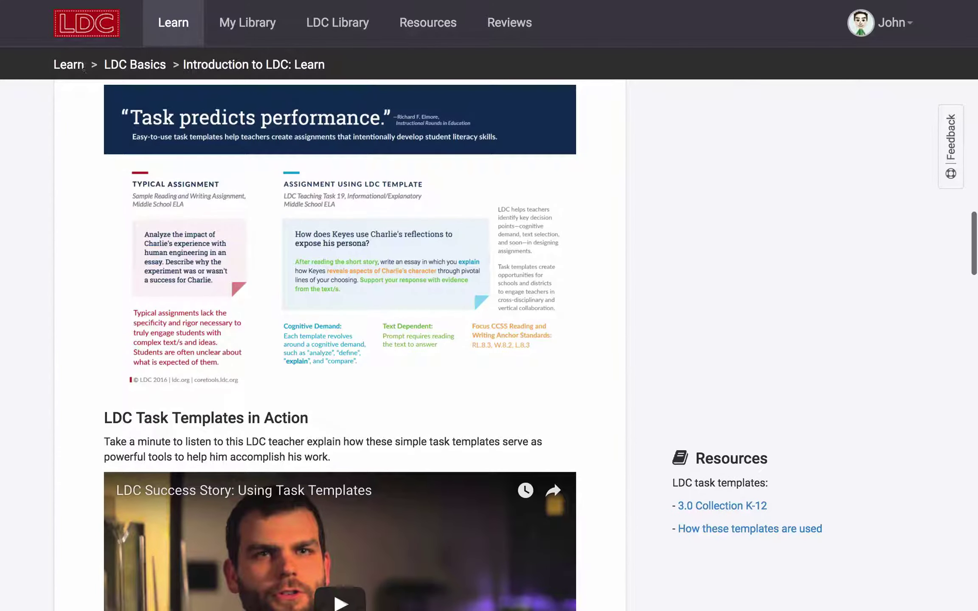
{"action": "left_click", "coordinate": [81, 66]}
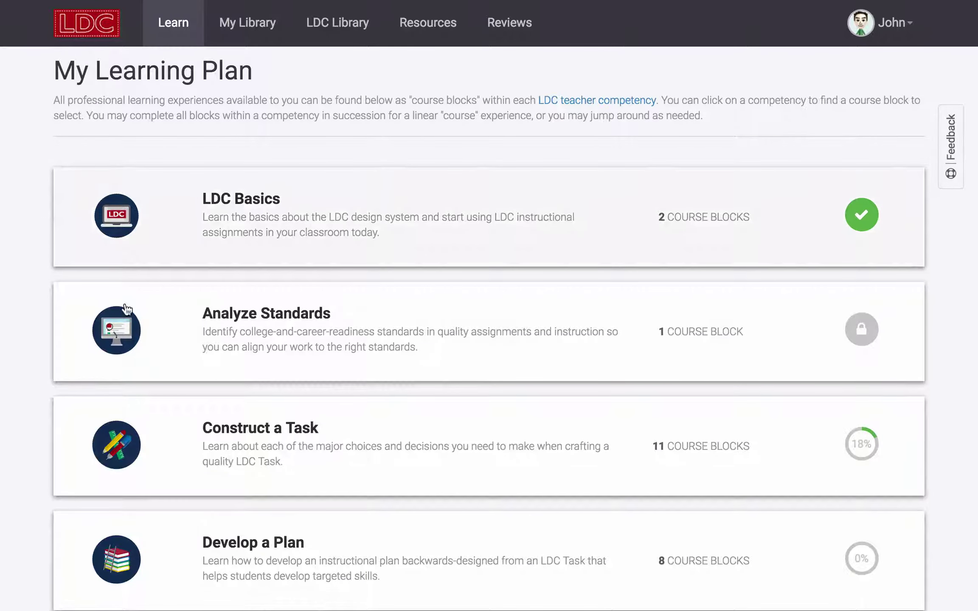
{"action": "scroll", "coordinate": [254, 435], "scroll_direction": "down", "scroll_amount": 2}
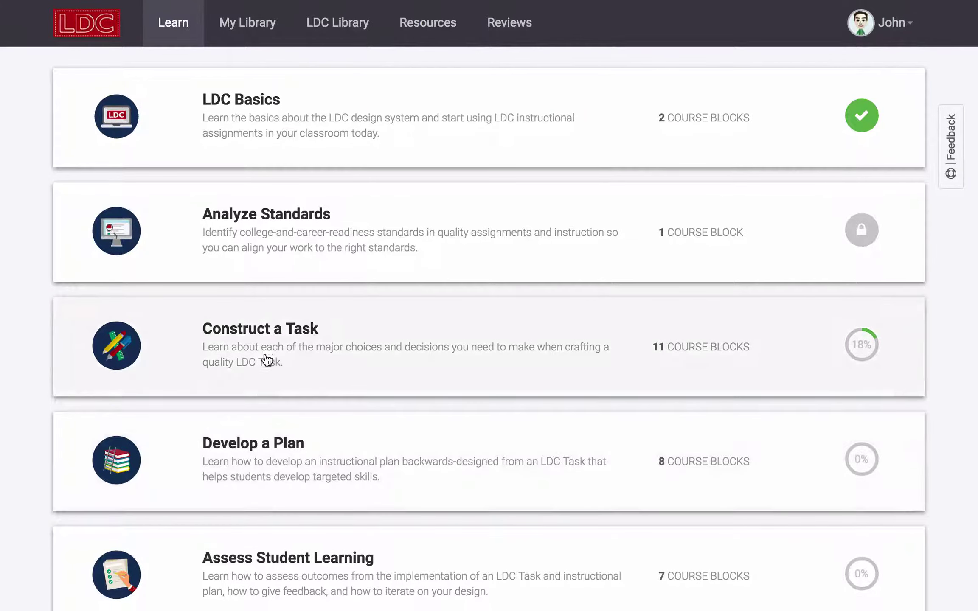
- In the LDC Library, exclude Mini-task and Unrated items and browse the remaining results
{"action": "left_click", "coordinate": [338, 22]}
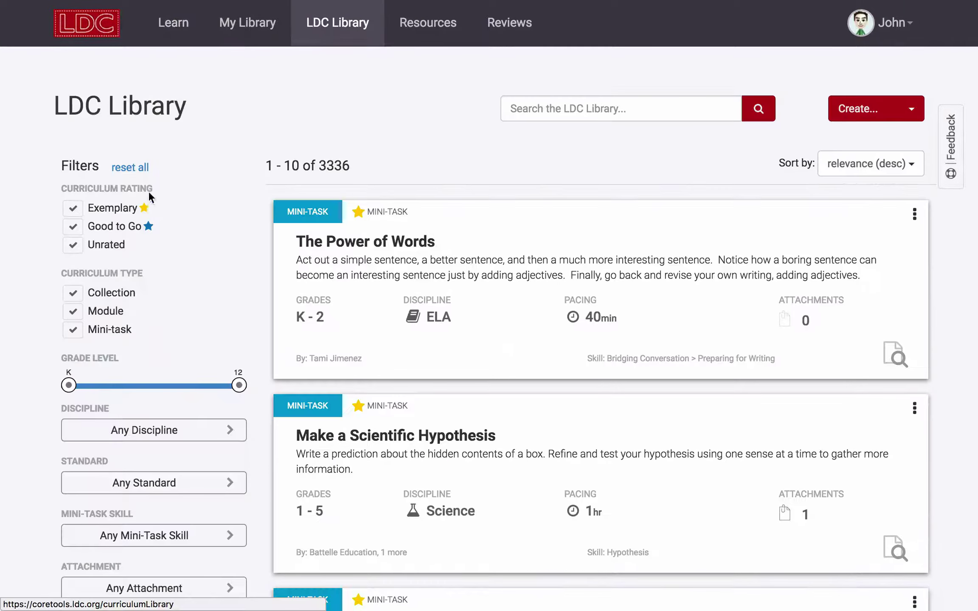
{"action": "left_click", "coordinate": [73, 330]}
{"action": "left_click", "coordinate": [73, 246]}
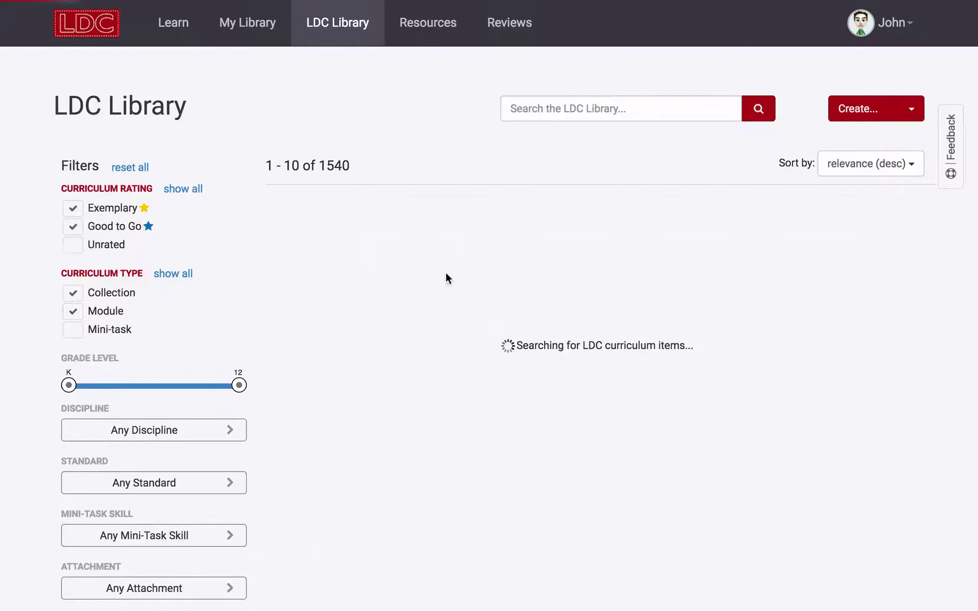
{"action": "scroll", "coordinate": [462, 322], "scroll_direction": "down", "scroll_amount": 8}
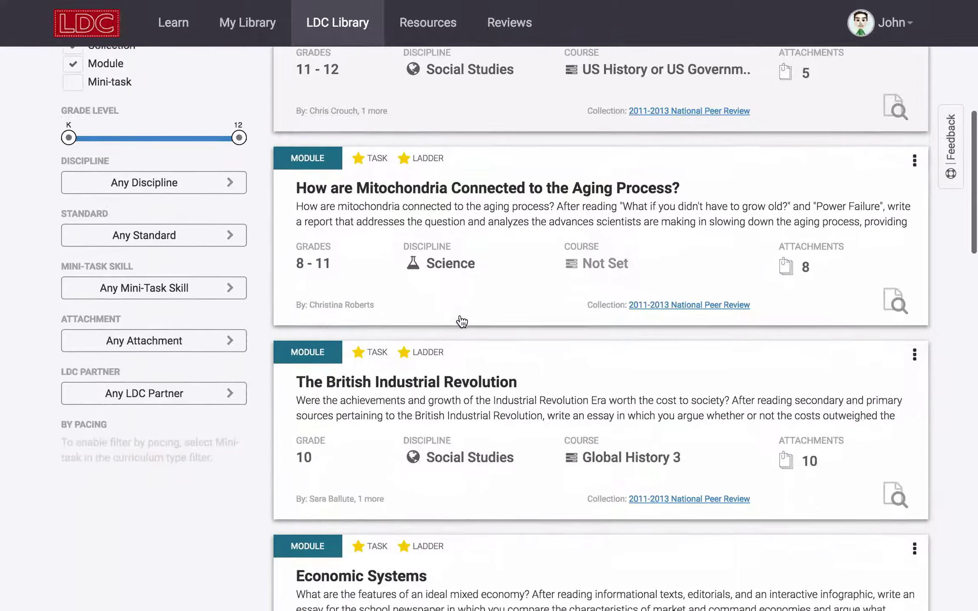
{"action": "scroll", "coordinate": [462, 321], "scroll_direction": "down", "scroll_amount": 9}
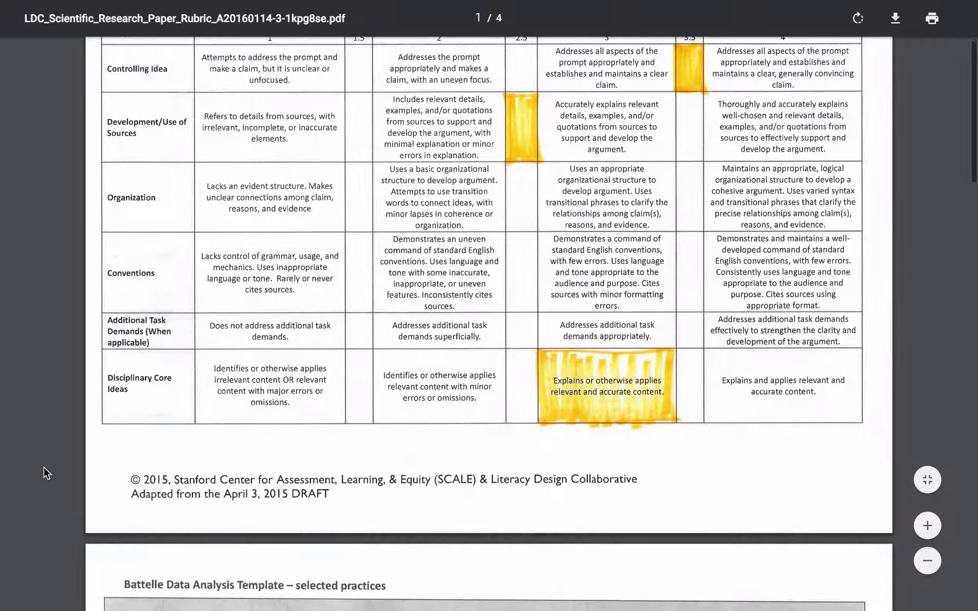
{"action": "scroll", "coordinate": [44, 467], "scroll_direction": "down", "scroll_amount": 7}
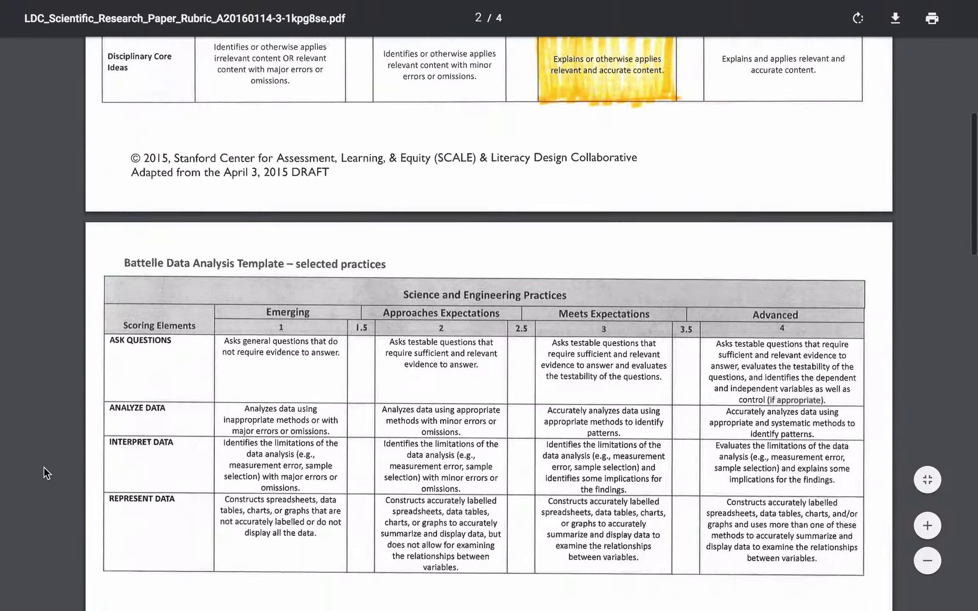
{"action": "scroll", "coordinate": [44, 467], "scroll_direction": "down", "scroll_amount": 1}
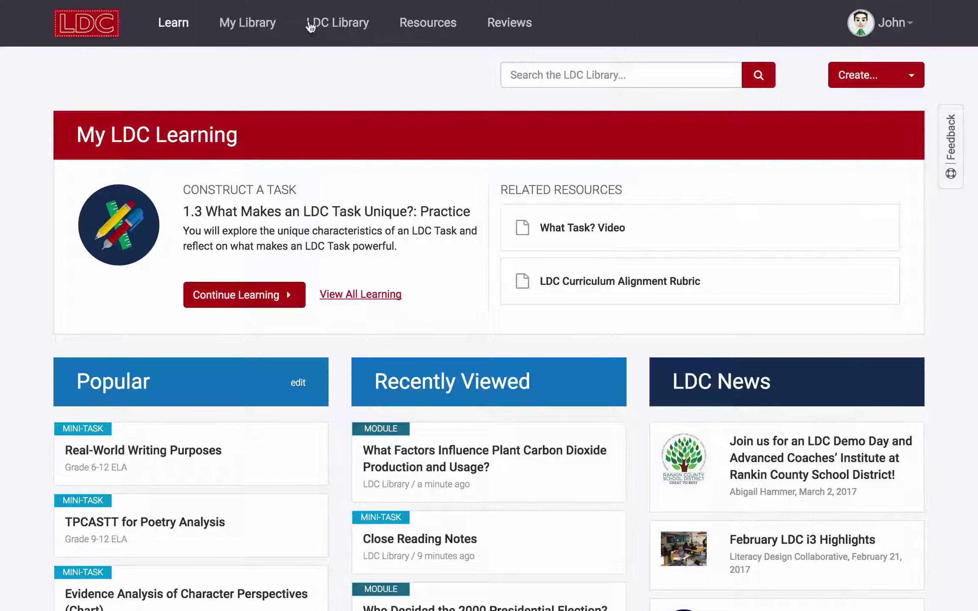
- On the Resources page, expand LDC CoreTools Screencasts to list its six videos
{"action": "left_click", "coordinate": [423, 25]}
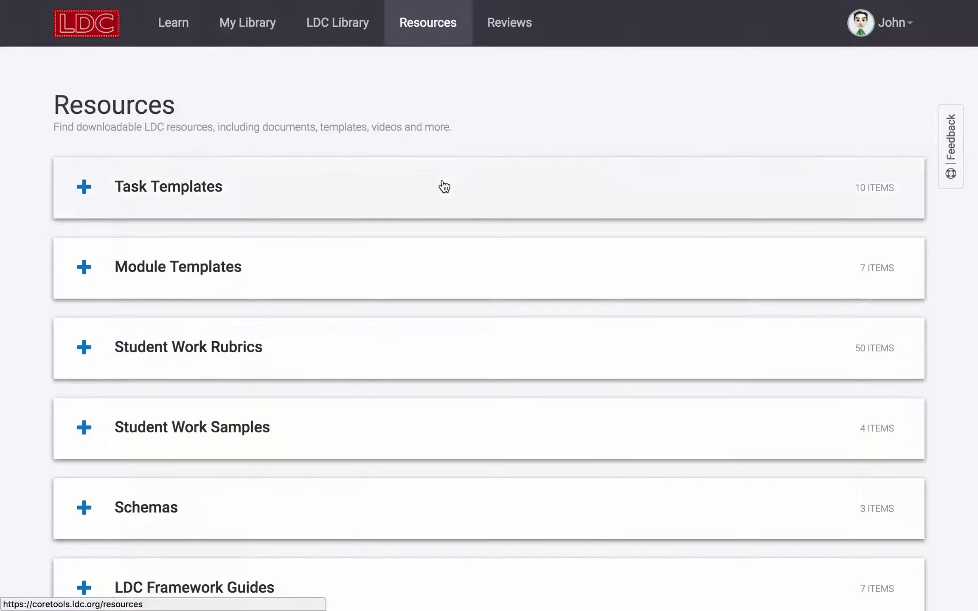
{"action": "scroll", "coordinate": [445, 187], "scroll_direction": "down", "scroll_amount": 10}
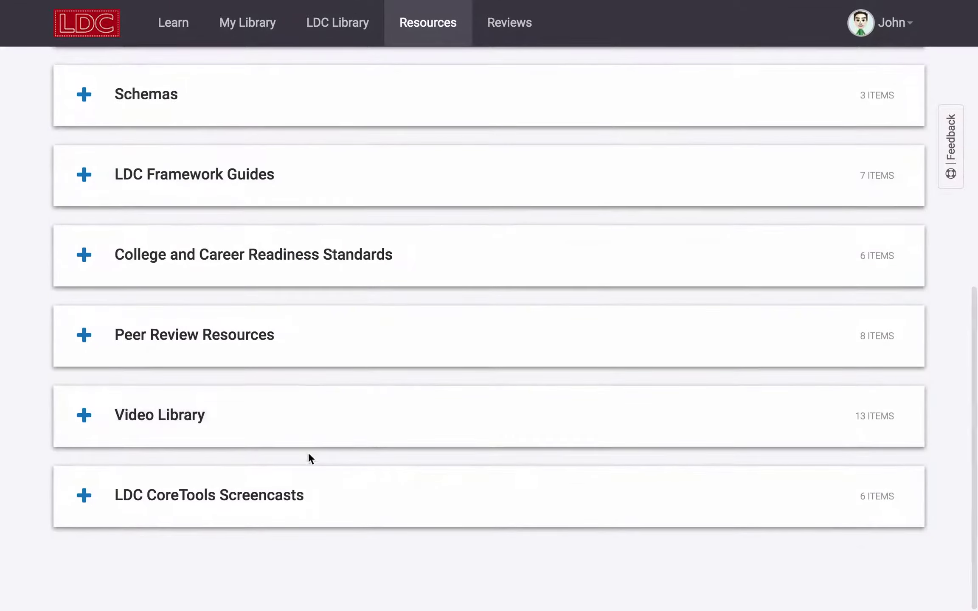
{"action": "left_click", "coordinate": [297, 494]}
{"action": "scroll", "coordinate": [297, 493], "scroll_direction": "down", "scroll_amount": 8}
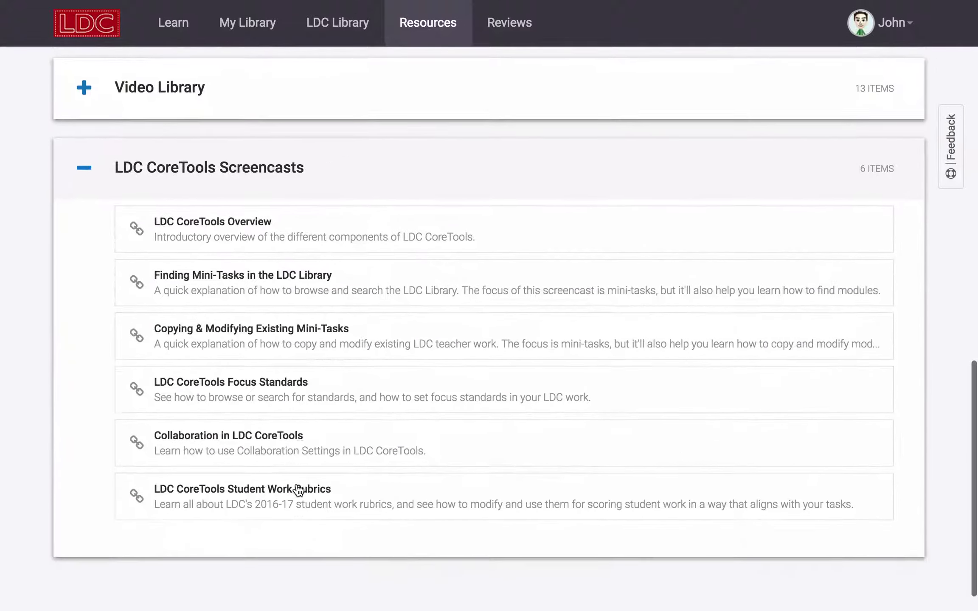
{"action": "scroll", "coordinate": [298, 491], "scroll_direction": "down", "scroll_amount": 1}
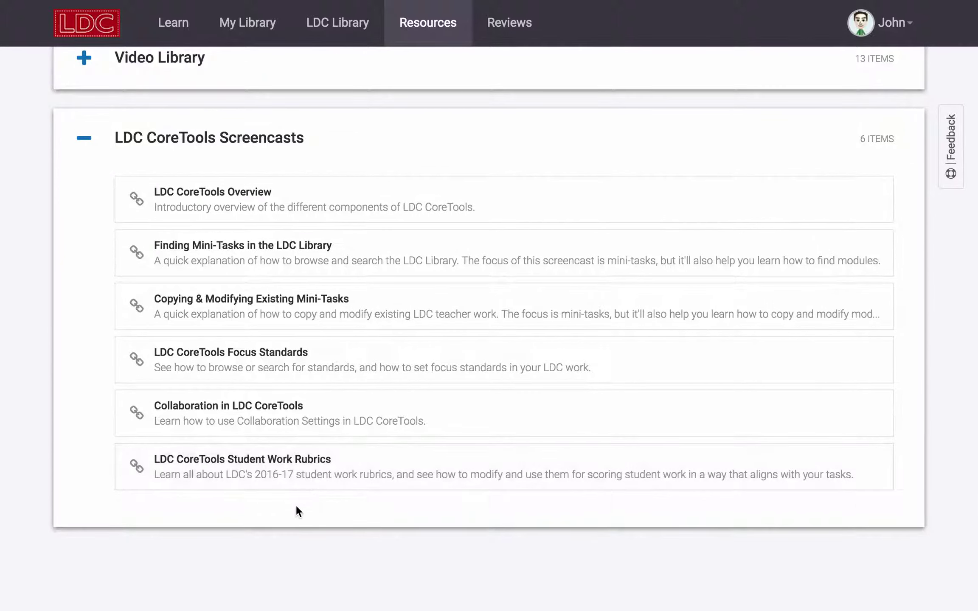